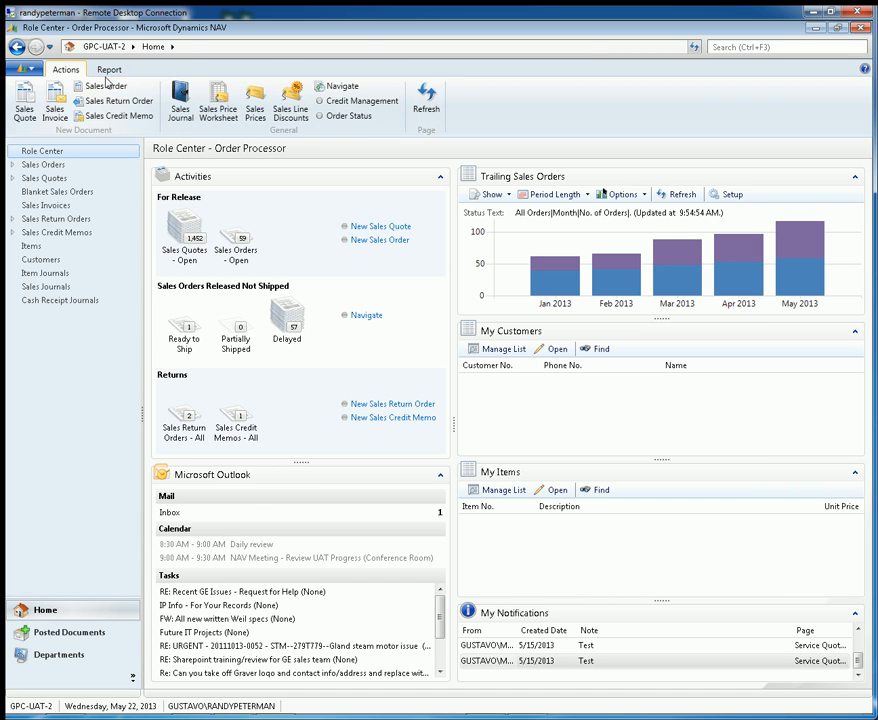
- Review the action and report commands available for the Role Center
{"action": "left_click", "coordinate": [110, 71]}
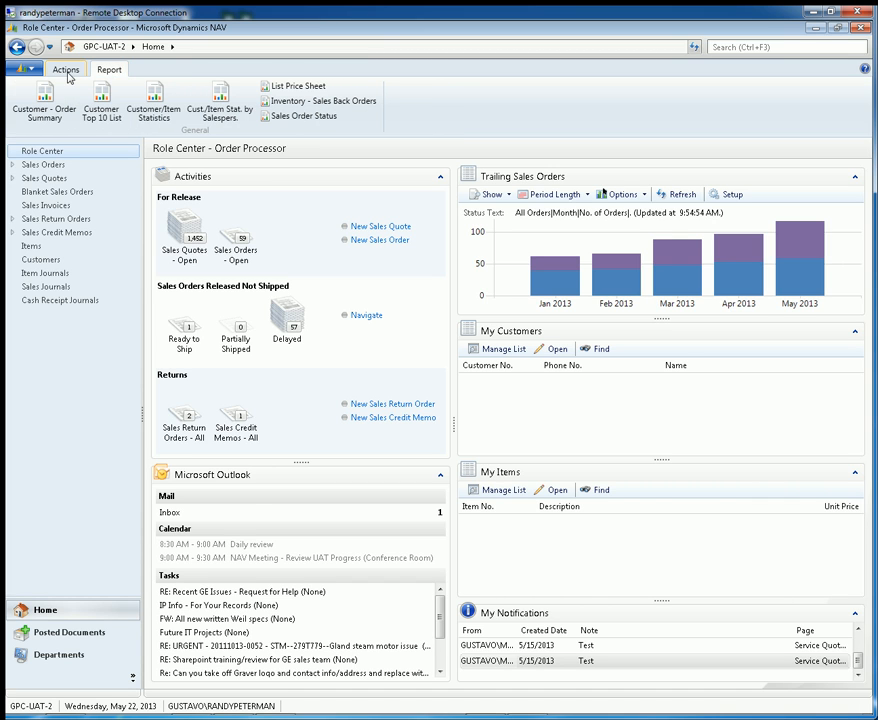
{"action": "left_click", "coordinate": [66, 71]}
{"action": "left_click", "coordinate": [101, 71]}
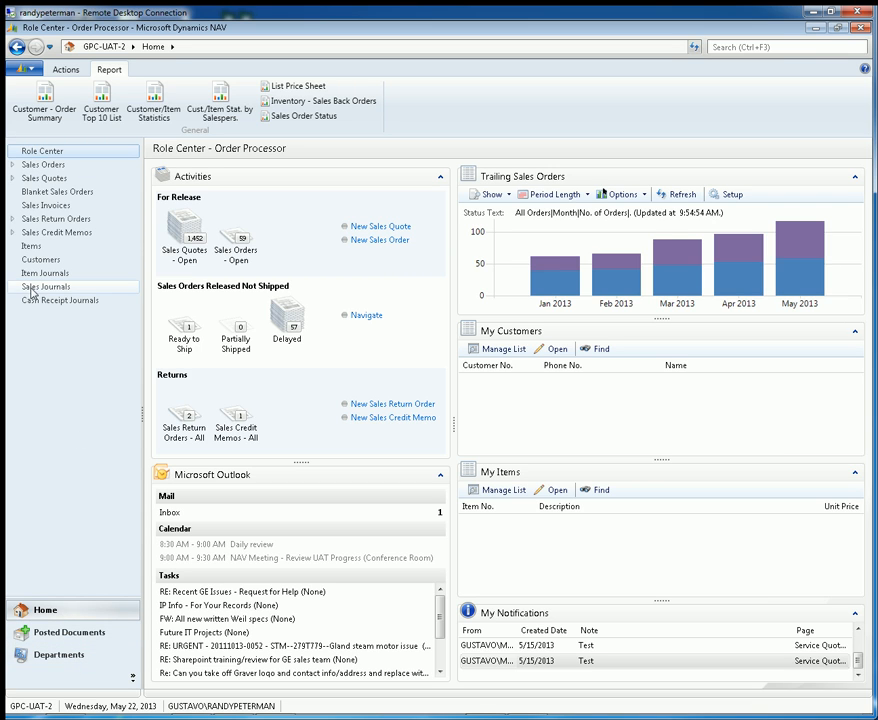
- View the posted sales shipments and the departments overview, and return to the Role Center
{"action": "left_click", "coordinate": [70, 632]}
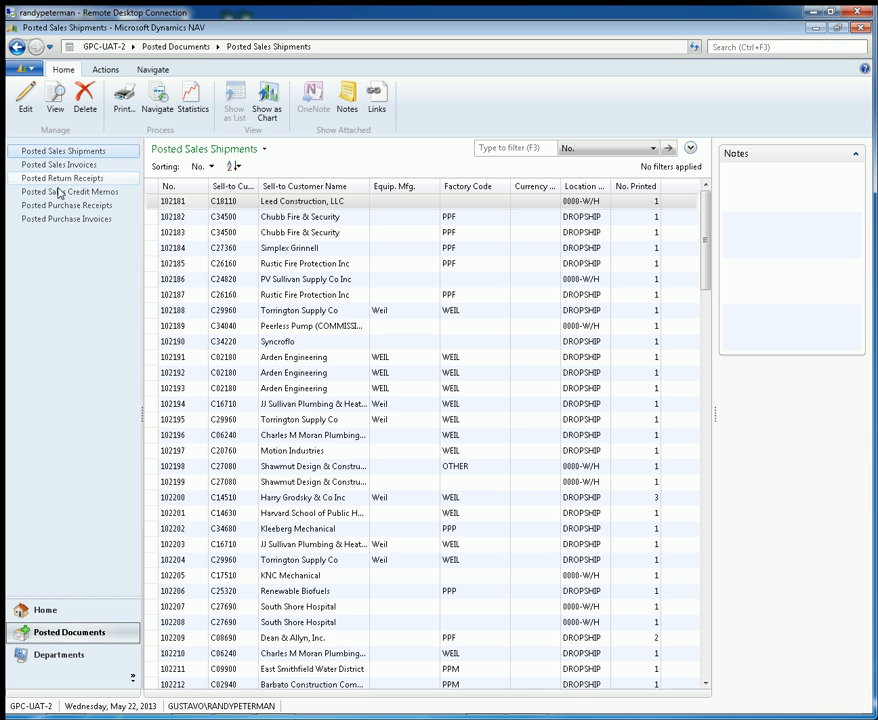
{"action": "left_click", "coordinate": [80, 658]}
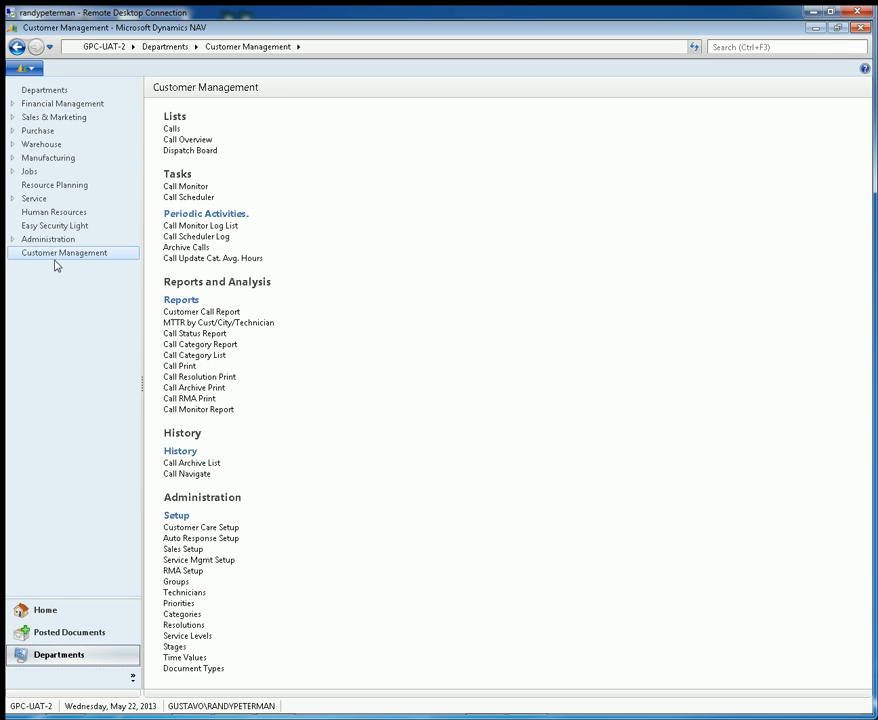
{"action": "left_click", "coordinate": [40, 612]}
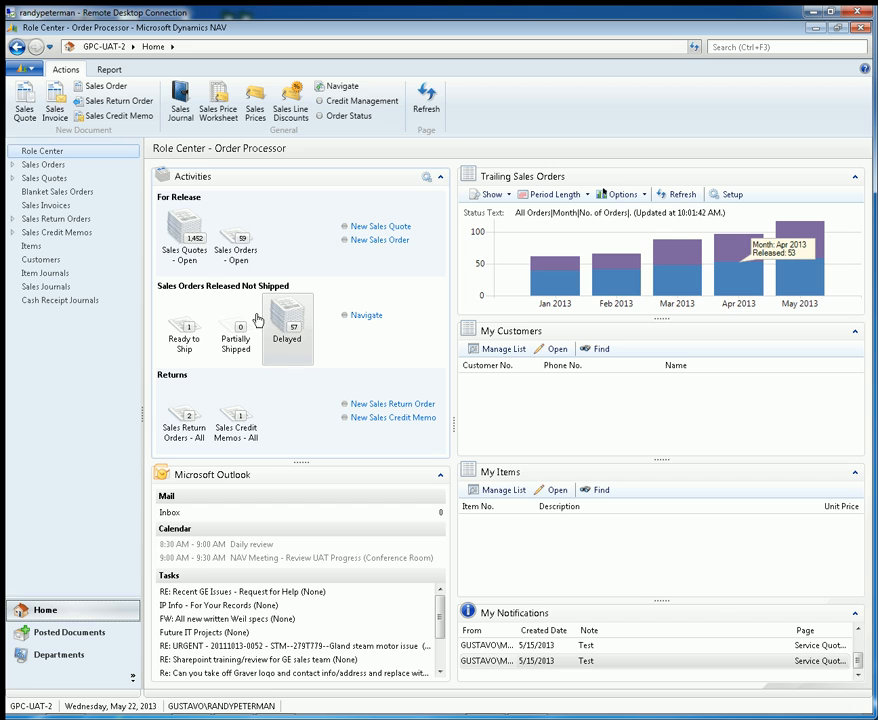
- Open the Fire Spec quote from the open sales quotes for viewing, close it, and return to the Role Center
{"action": "left_click", "coordinate": [186, 242]}
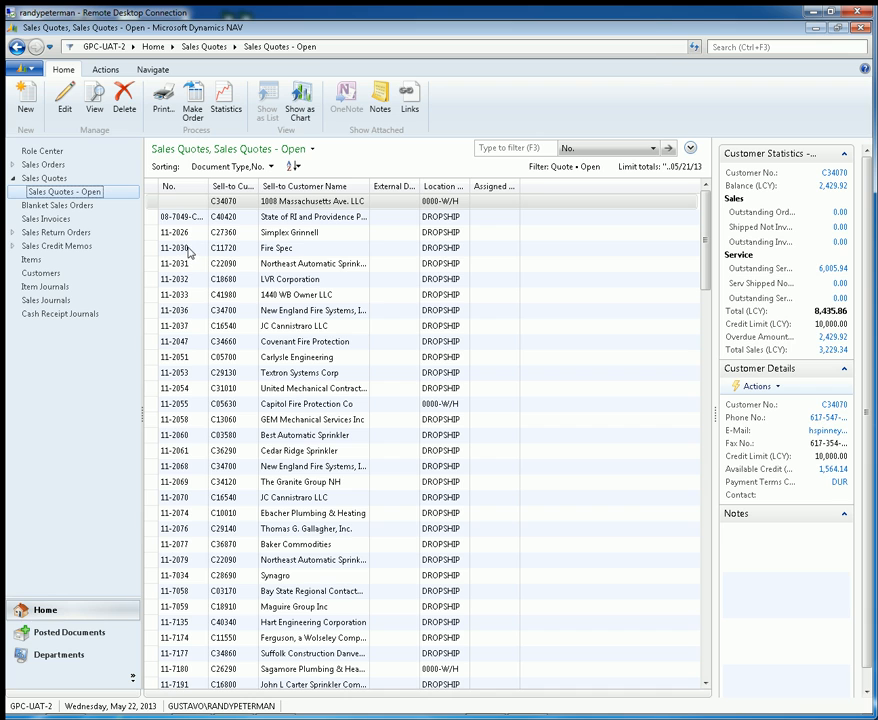
{"action": "left_click", "coordinate": [190, 250]}
{"action": "double_click", "coordinate": [191, 252]}
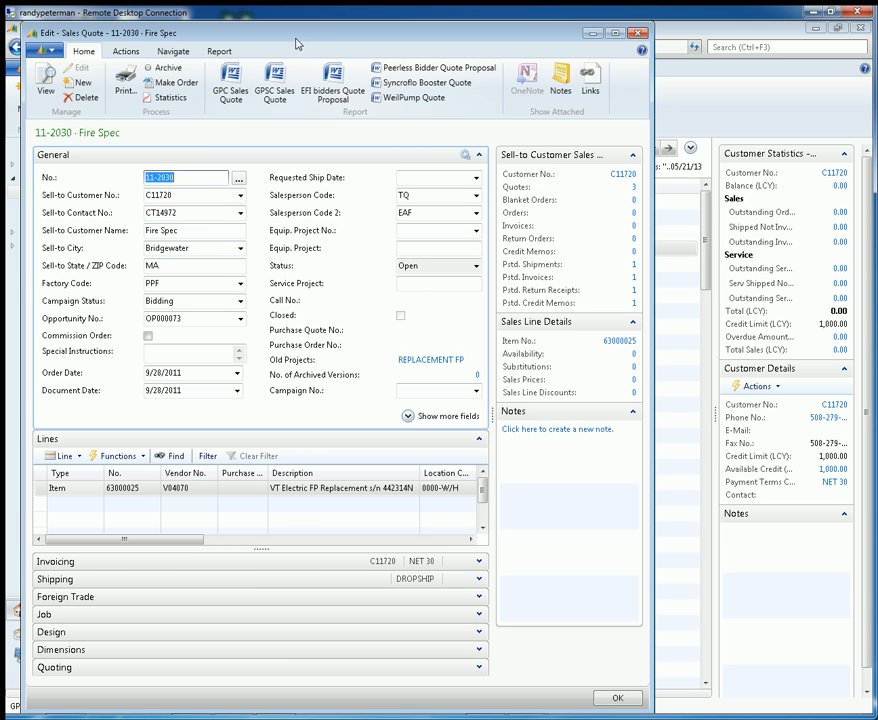
{"action": "left_click_drag", "start_coordinate": [310, 33], "coordinate": [482, 375]}
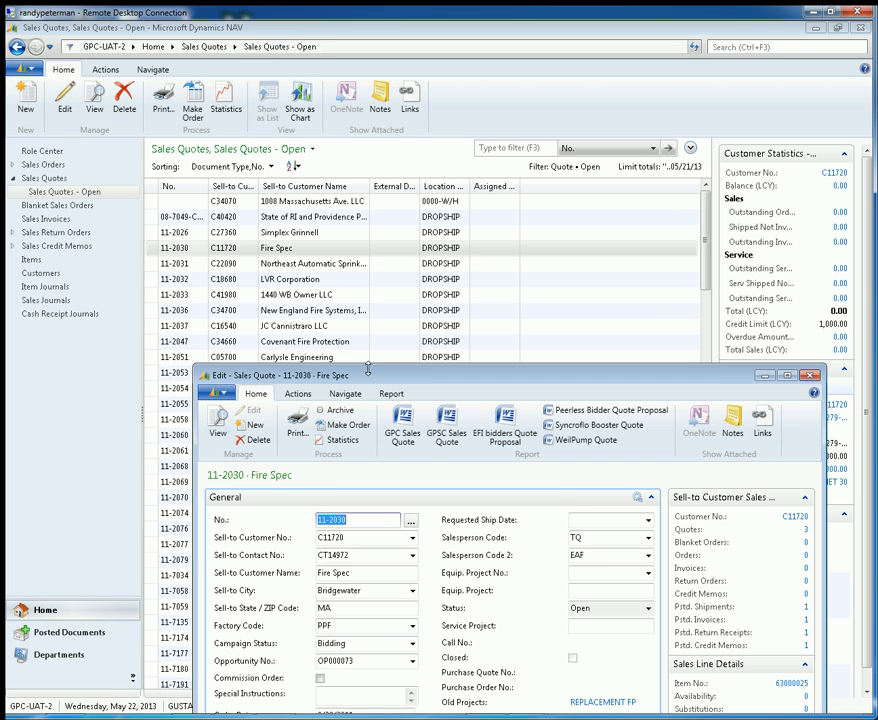
{"action": "left_click_drag", "start_coordinate": [368, 369], "coordinate": [262, 80]}
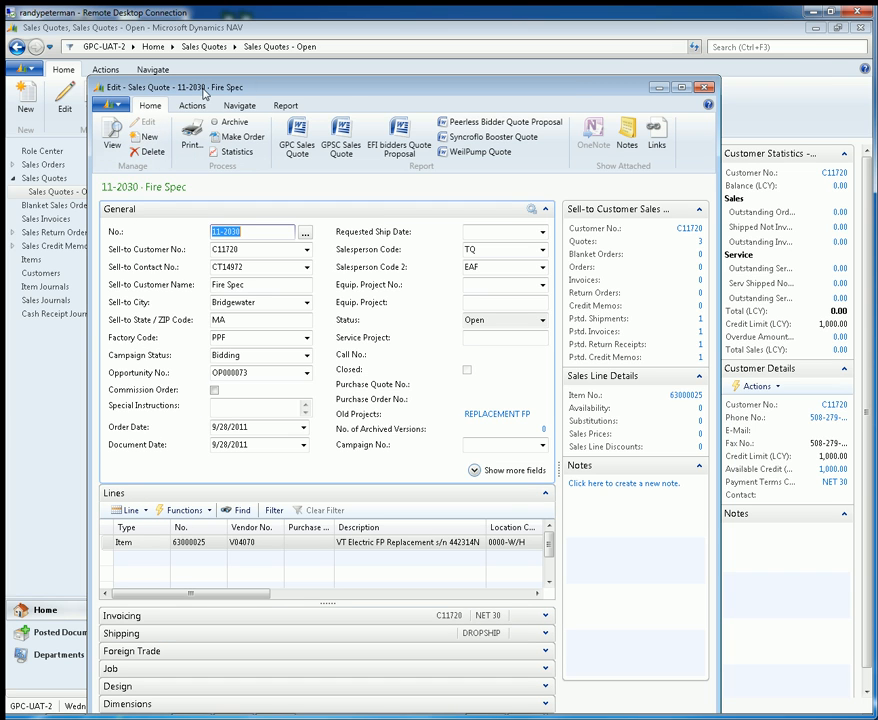
{"action": "left_click_drag", "start_coordinate": [319, 91], "coordinate": [294, 79]}
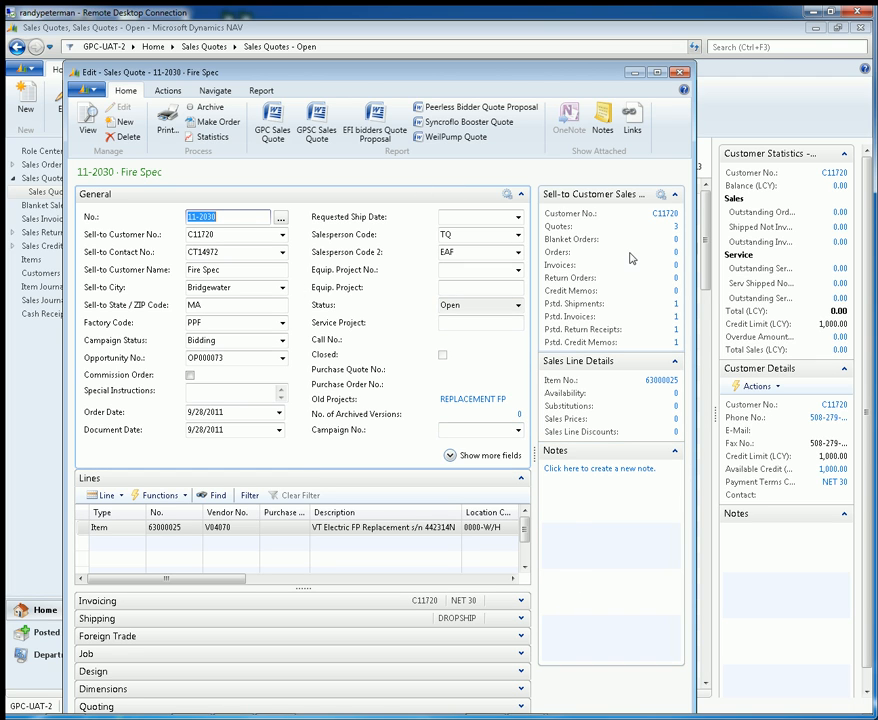
{"action": "left_click", "coordinate": [680, 73]}
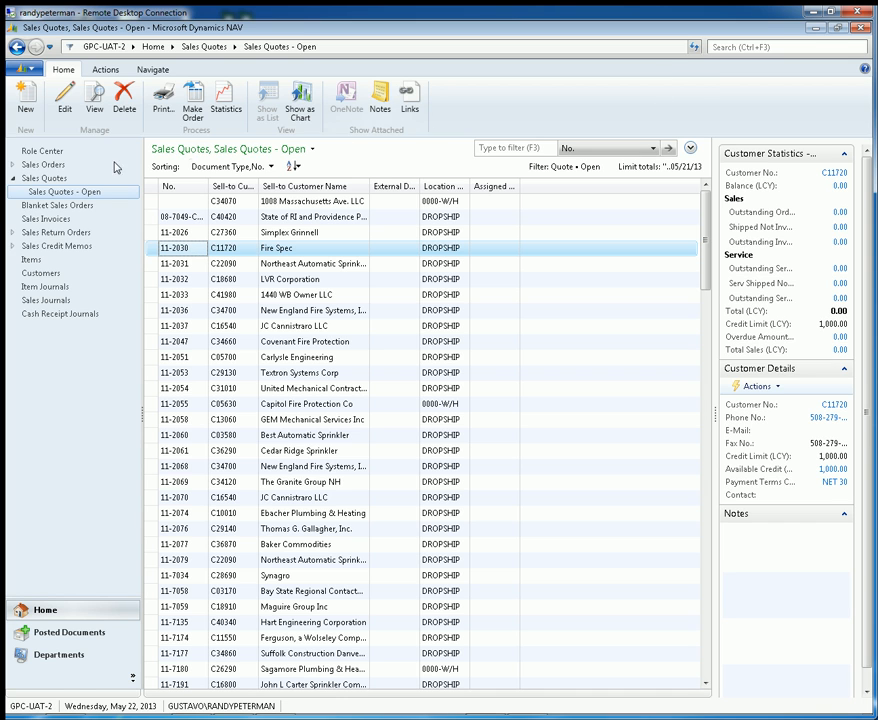
{"action": "left_click", "coordinate": [55, 153]}
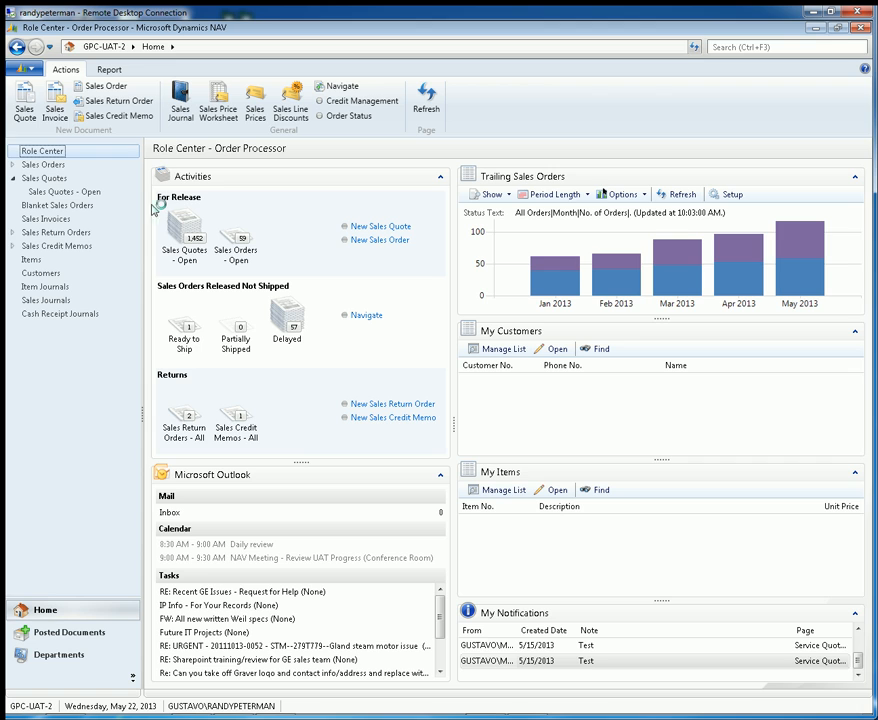
- Open the Role Center's ribbon customization and move its window aside to compare it with the page
{"action": "left_click", "coordinate": [30, 69]}
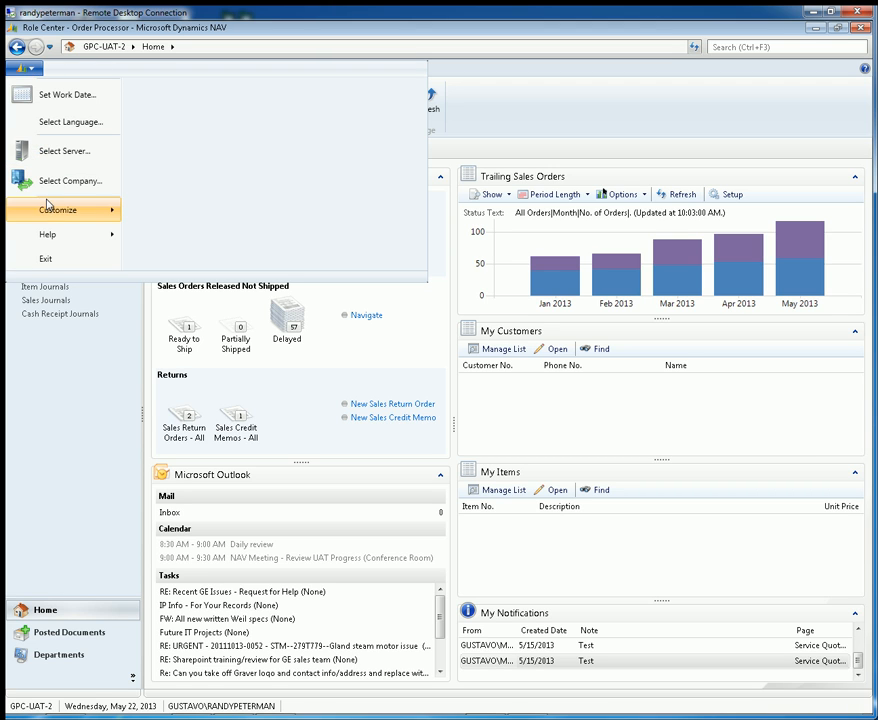
{"action": "mouse_move", "coordinate": [52, 210]}
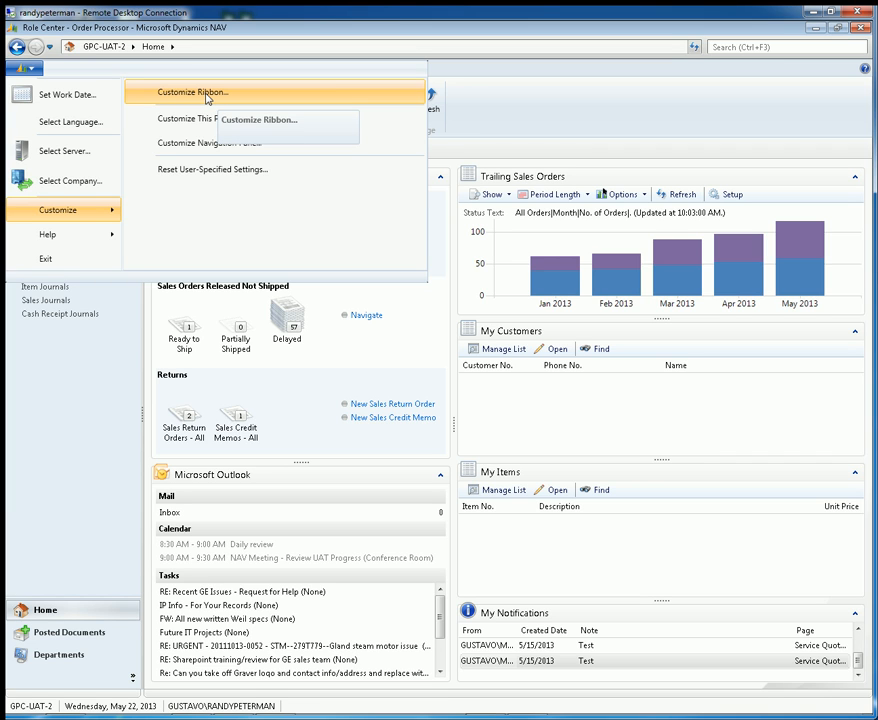
{"action": "left_click", "coordinate": [27, 69]}
{"action": "left_click", "coordinate": [27, 69]}
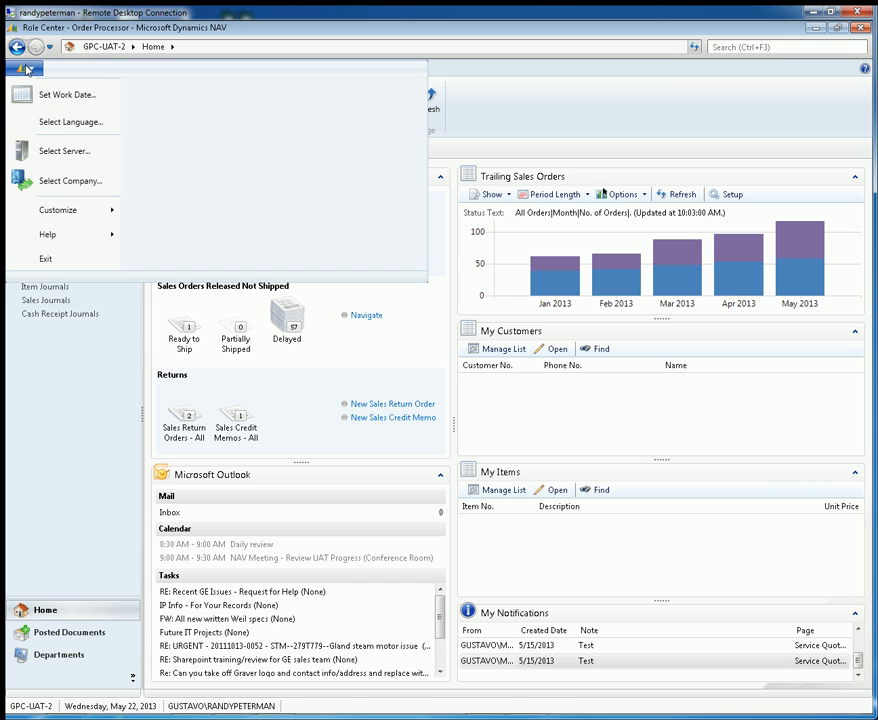
{"action": "mouse_move", "coordinate": [90, 210]}
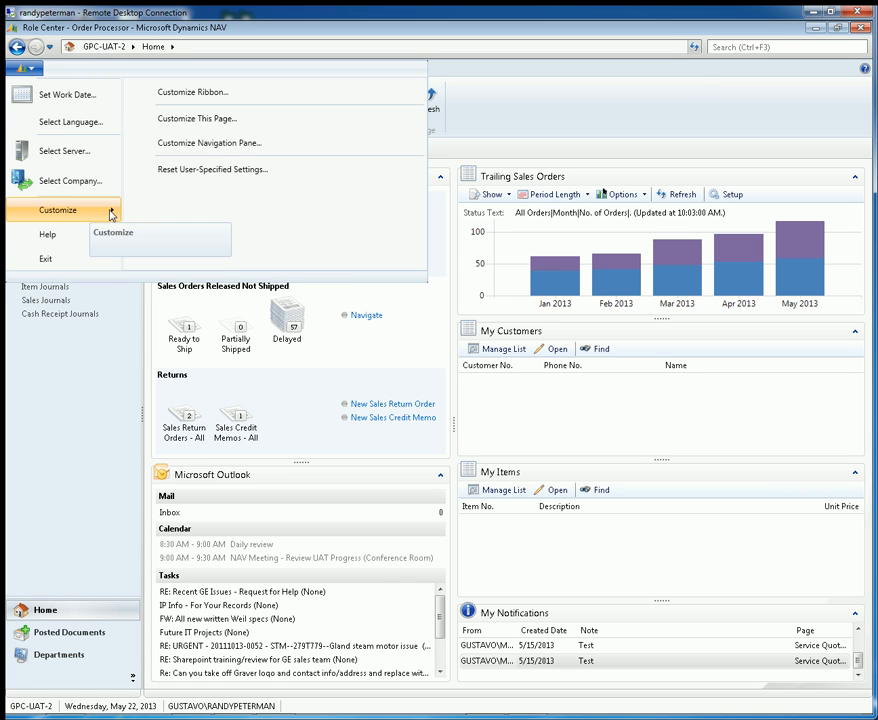
{"action": "left_click", "coordinate": [253, 94]}
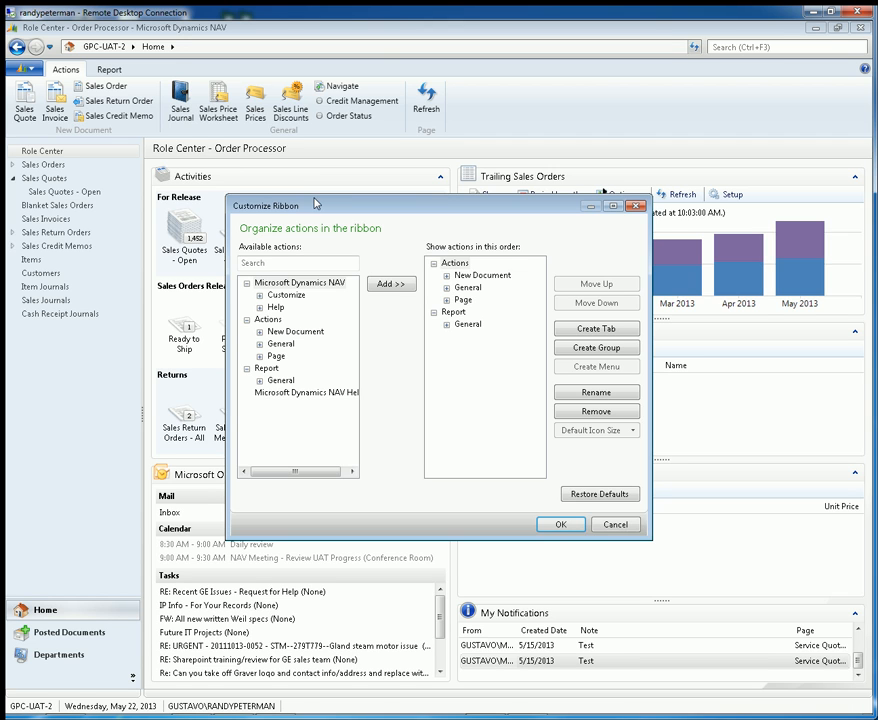
{"action": "left_click_drag", "start_coordinate": [327, 208], "coordinate": [324, 160]}
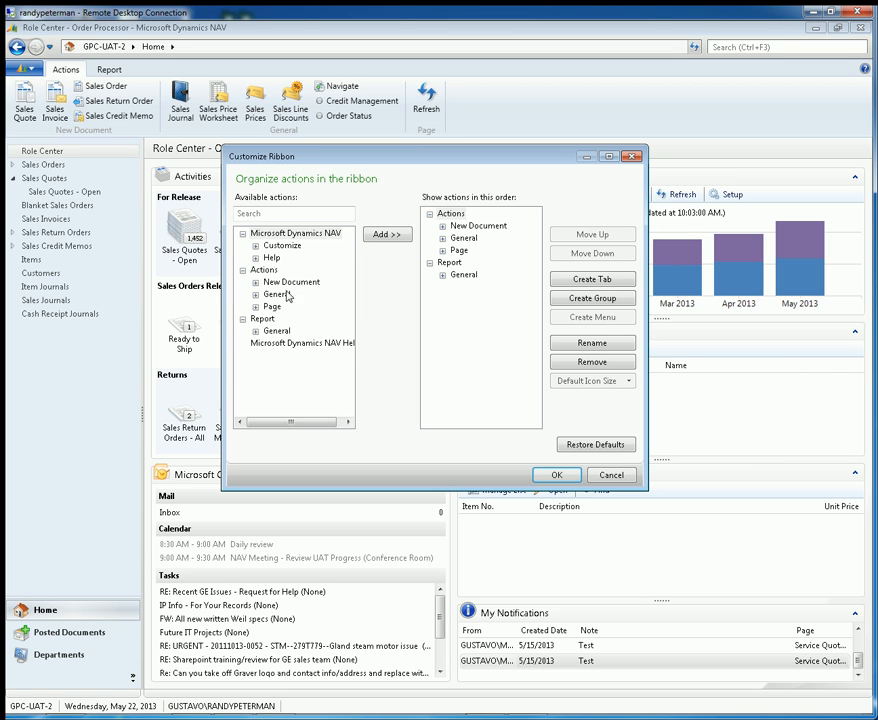
{"action": "left_click", "coordinate": [259, 215]}
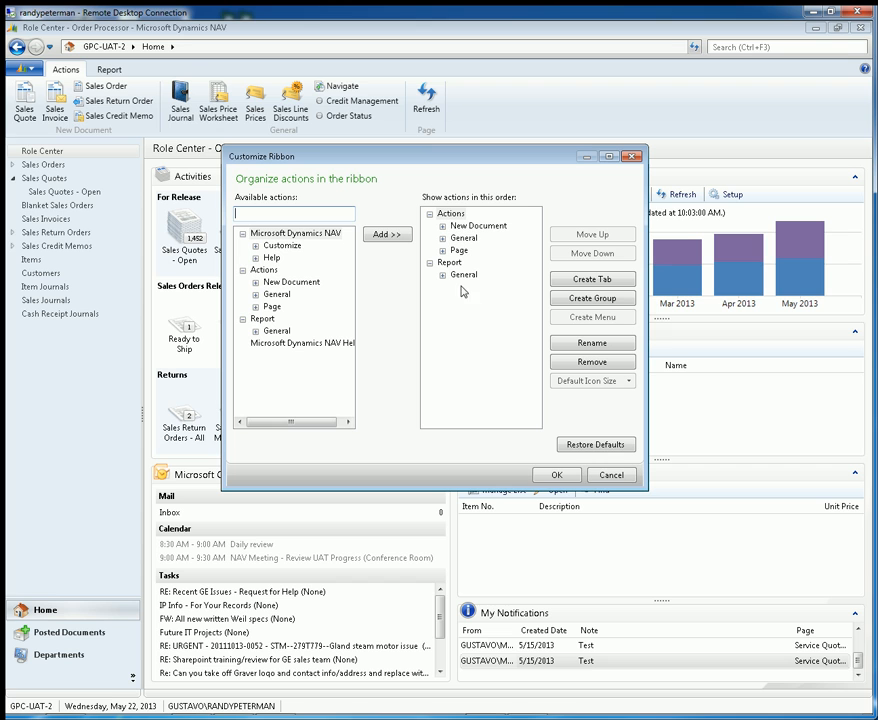
{"action": "left_click_drag", "start_coordinate": [344, 159], "coordinate": [154, 119]}
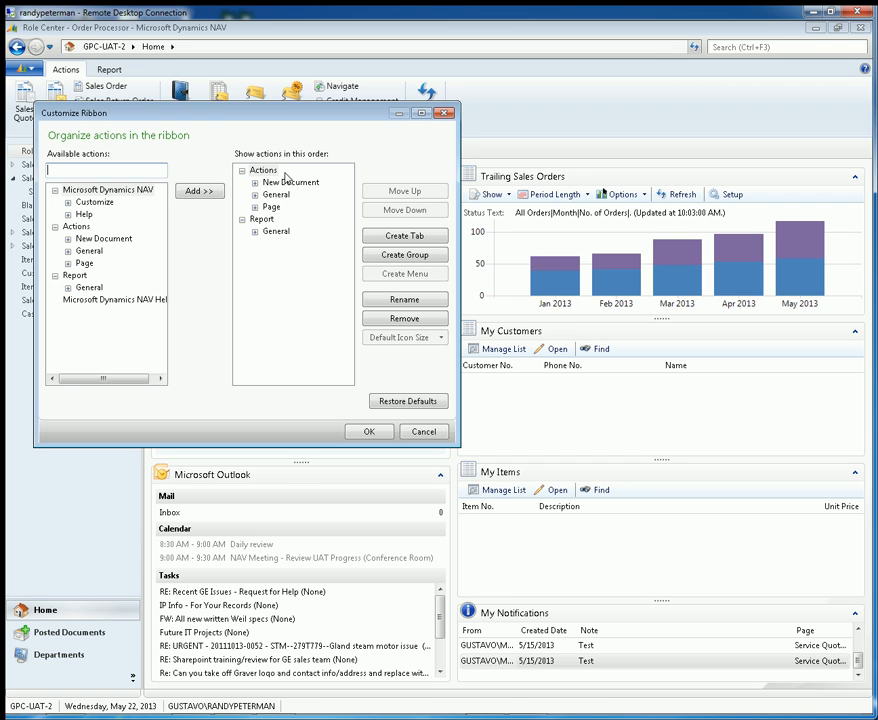
- Examine the Actions and Report entries and the New Document group in the ribbon layout, and close the customization without saving
{"action": "left_click", "coordinate": [262, 171]}
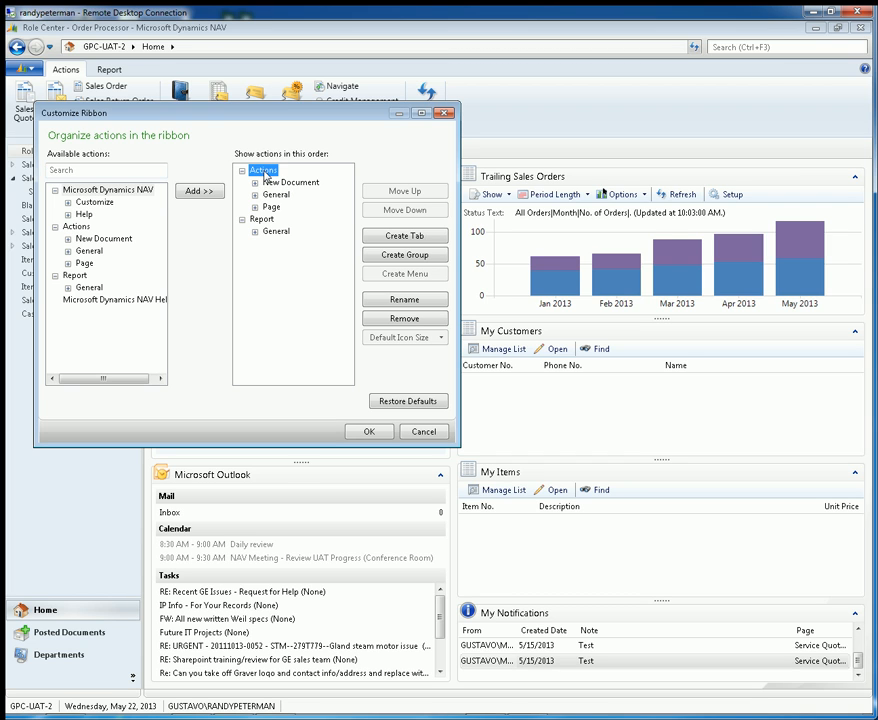
{"action": "left_click", "coordinate": [264, 219]}
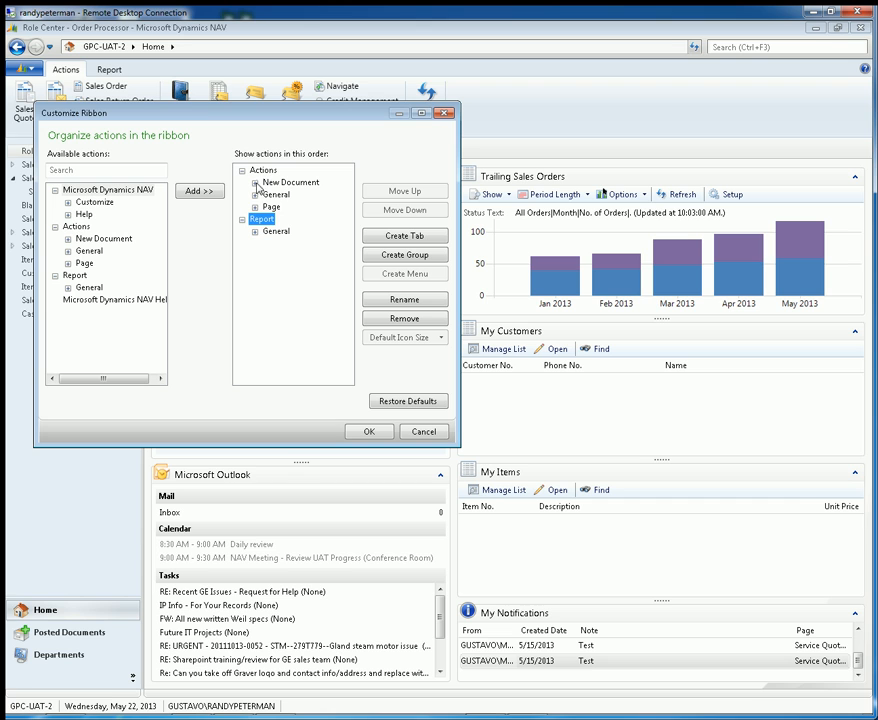
{"action": "left_click_drag", "start_coordinate": [208, 113], "coordinate": [194, 154]}
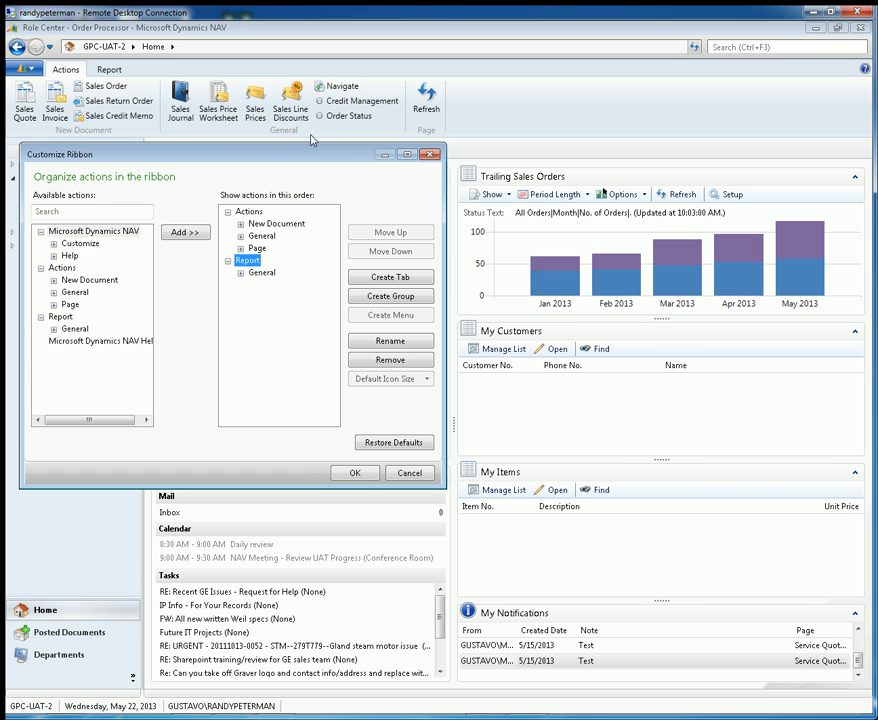
{"action": "left_click", "coordinate": [241, 224]}
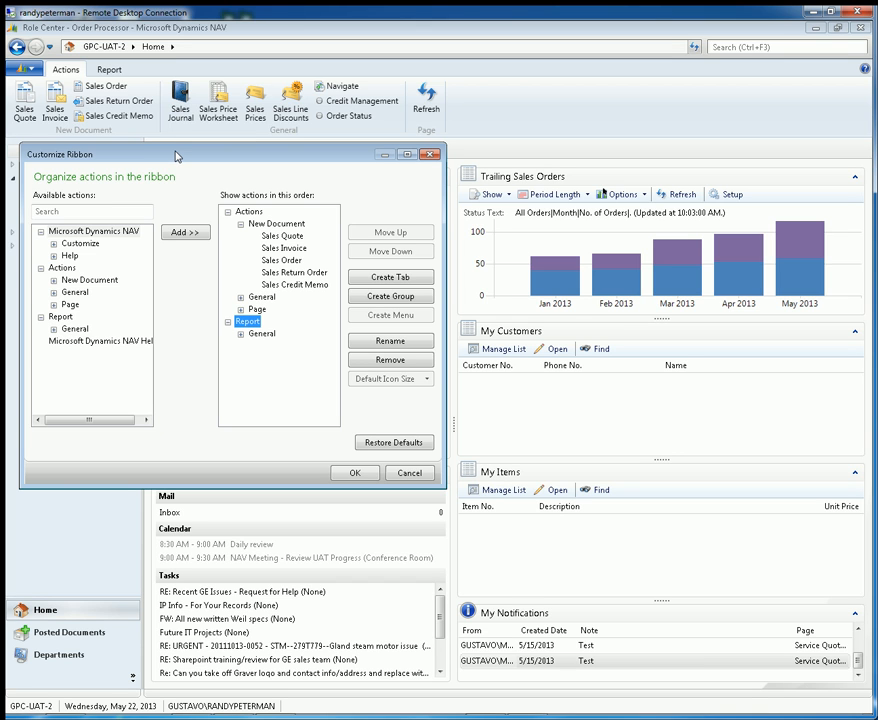
{"action": "left_click_drag", "start_coordinate": [176, 156], "coordinate": [382, 157]}
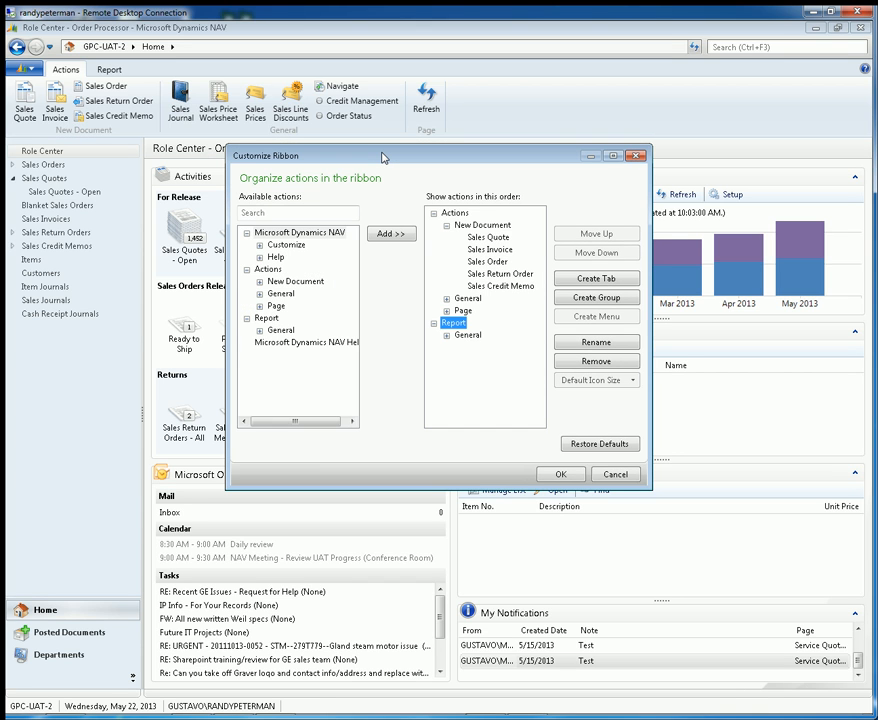
{"action": "left_click", "coordinate": [447, 226]}
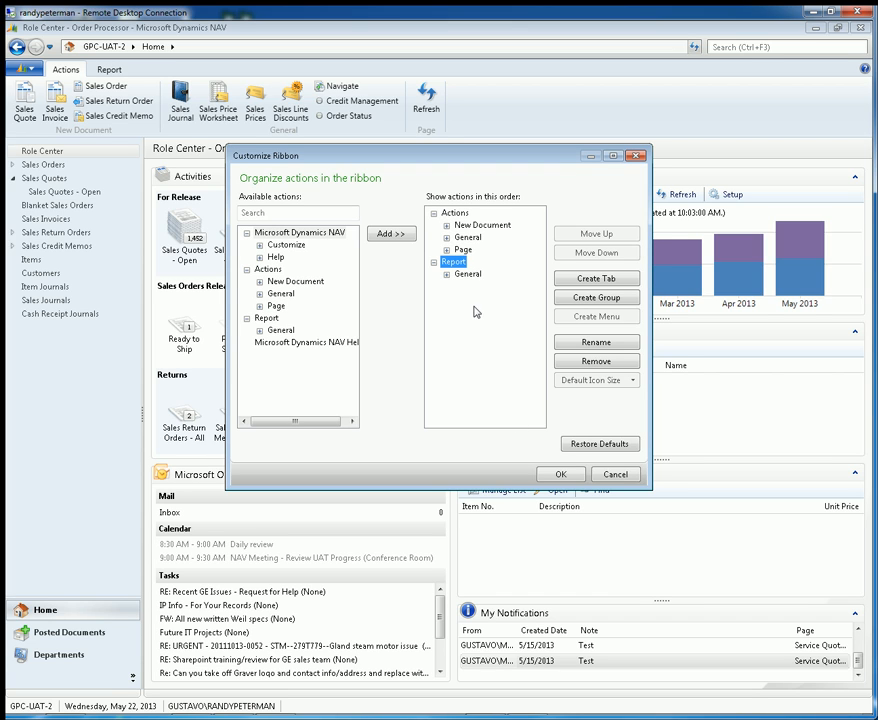
{"action": "left_click", "coordinate": [616, 475]}
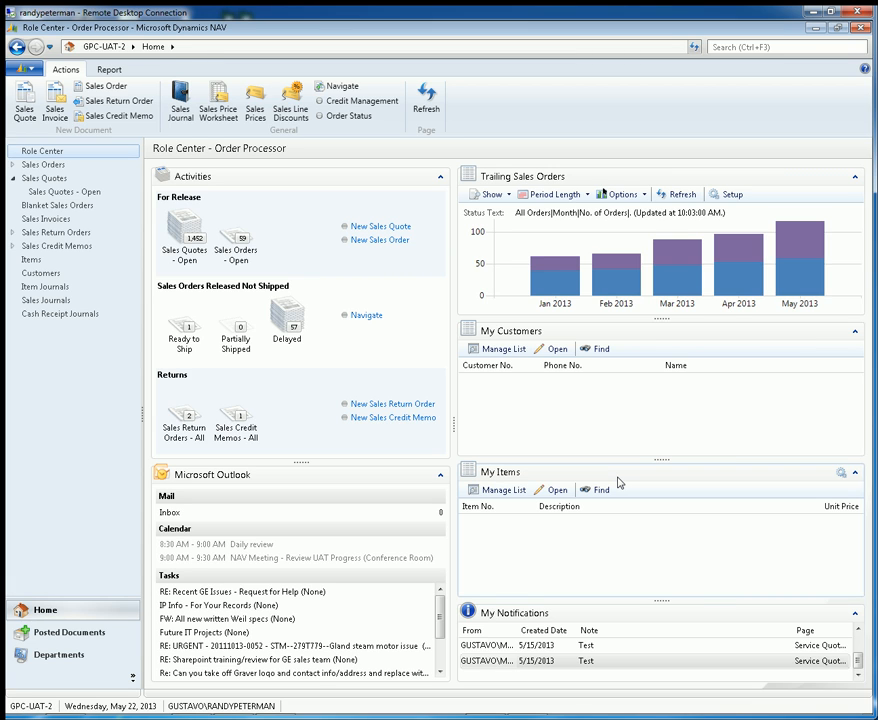
- Open the Role Center's page customization, compare its parts layout with both columns of the page, and close it without saving
{"action": "left_click", "coordinate": [31, 69]}
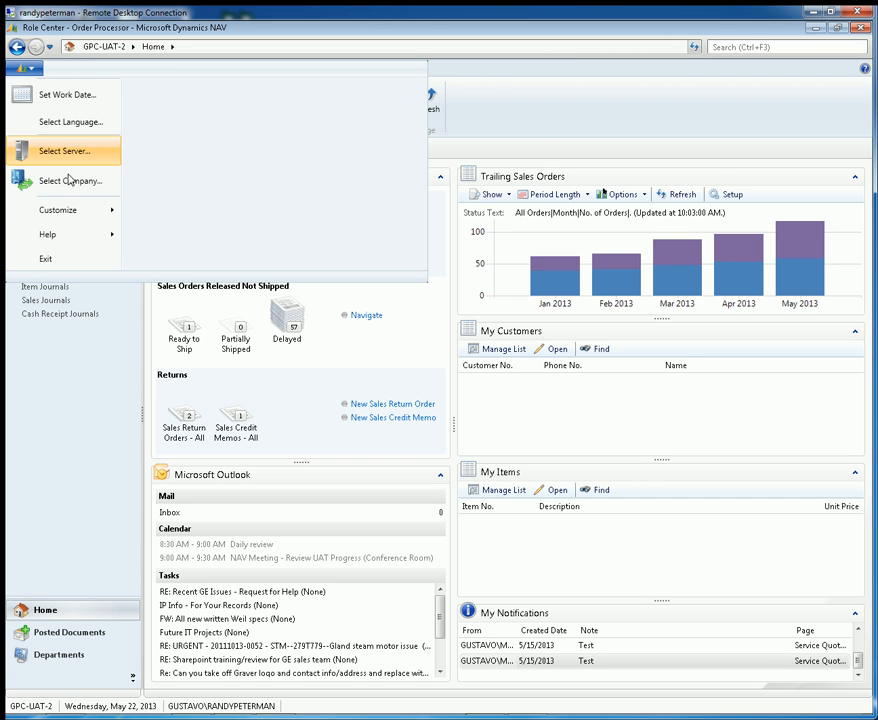
{"action": "mouse_move", "coordinate": [70, 206]}
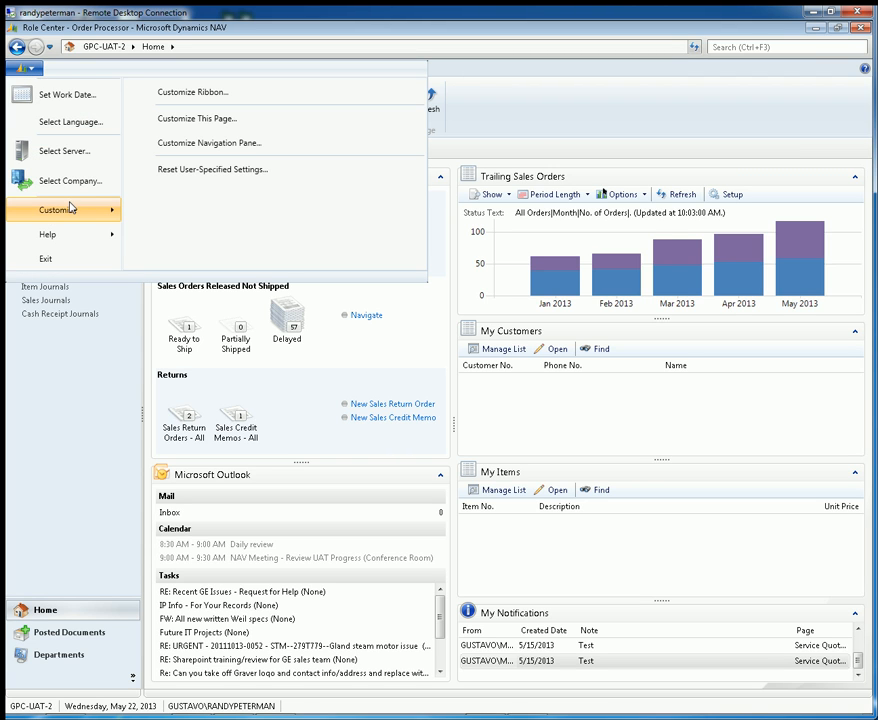
{"action": "left_click", "coordinate": [190, 120]}
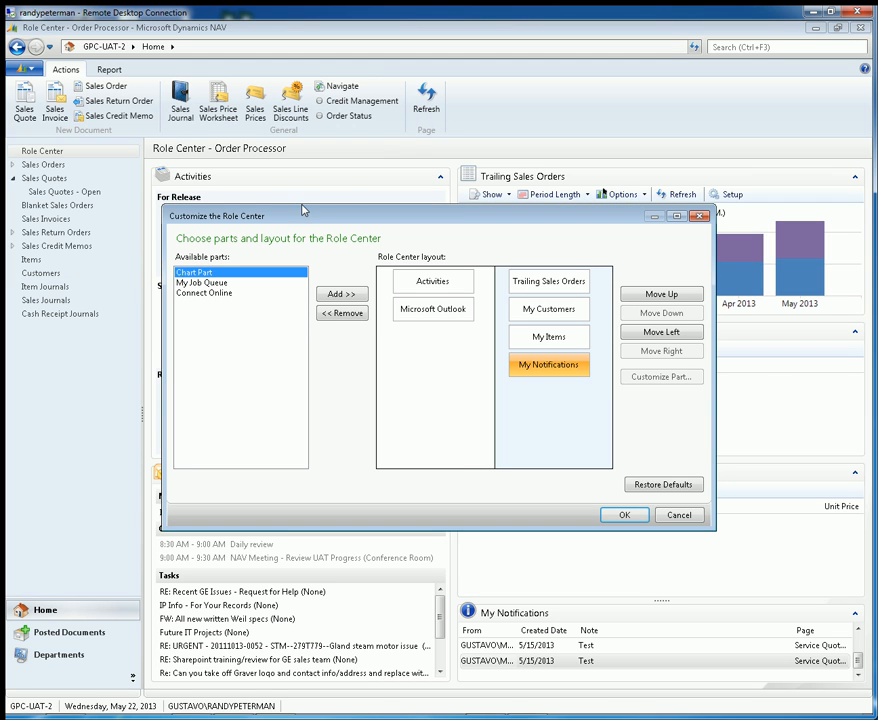
{"action": "left_click_drag", "start_coordinate": [307, 221], "coordinate": [311, 158]}
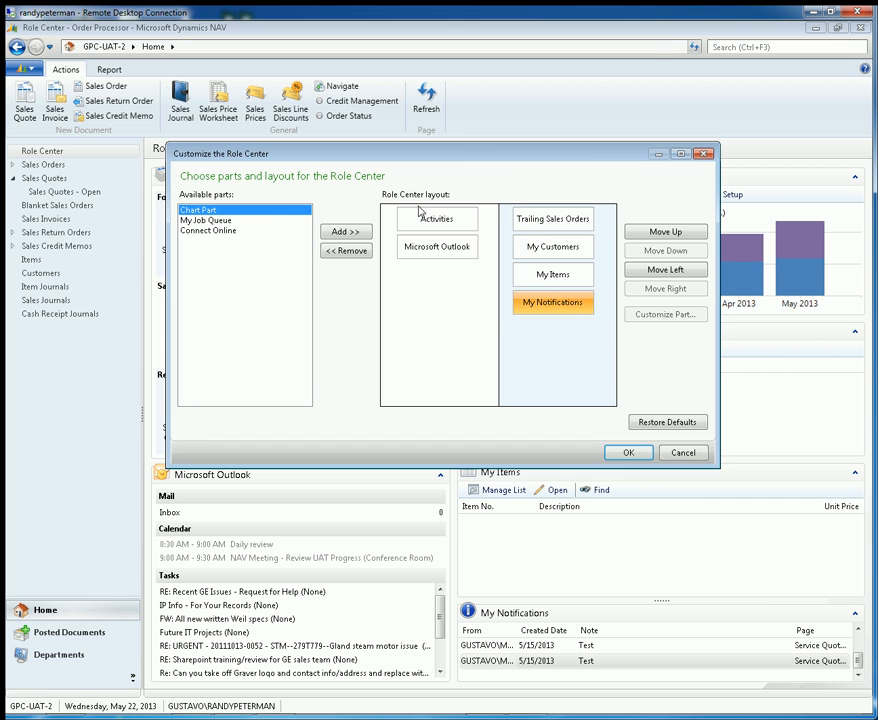
{"action": "left_click_drag", "start_coordinate": [496, 158], "coordinate": [765, 403]}
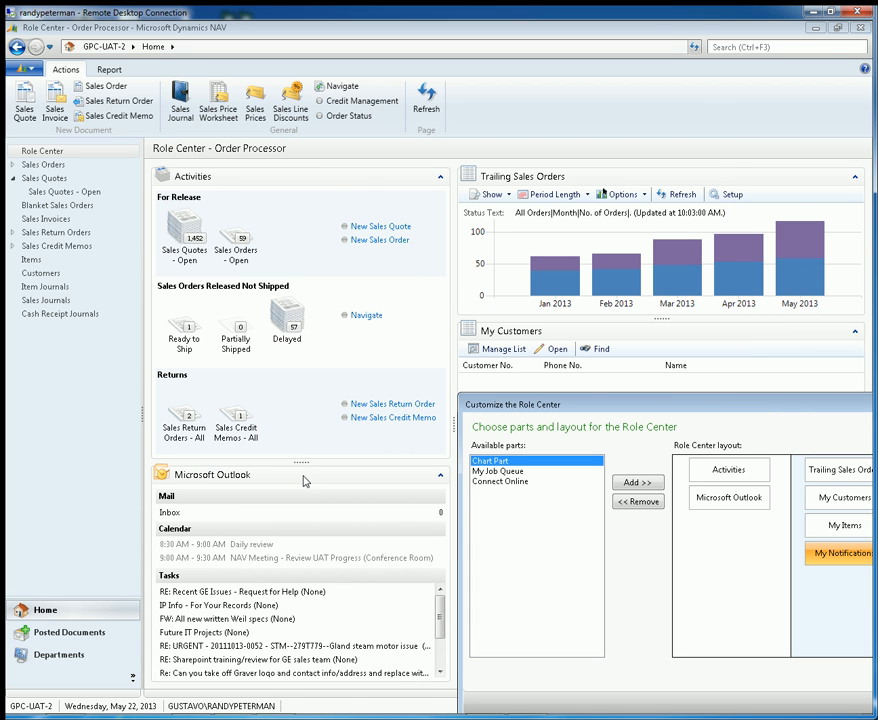
{"action": "left_click_drag", "start_coordinate": [586, 401], "coordinate": [246, 213]}
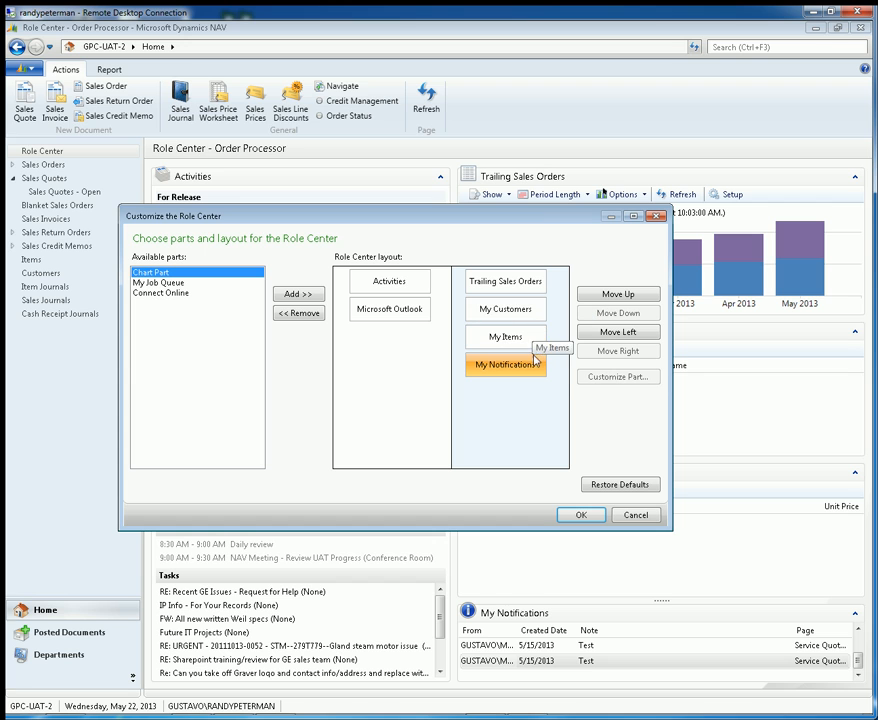
{"action": "left_click_drag", "start_coordinate": [540, 213], "coordinate": [282, 239]}
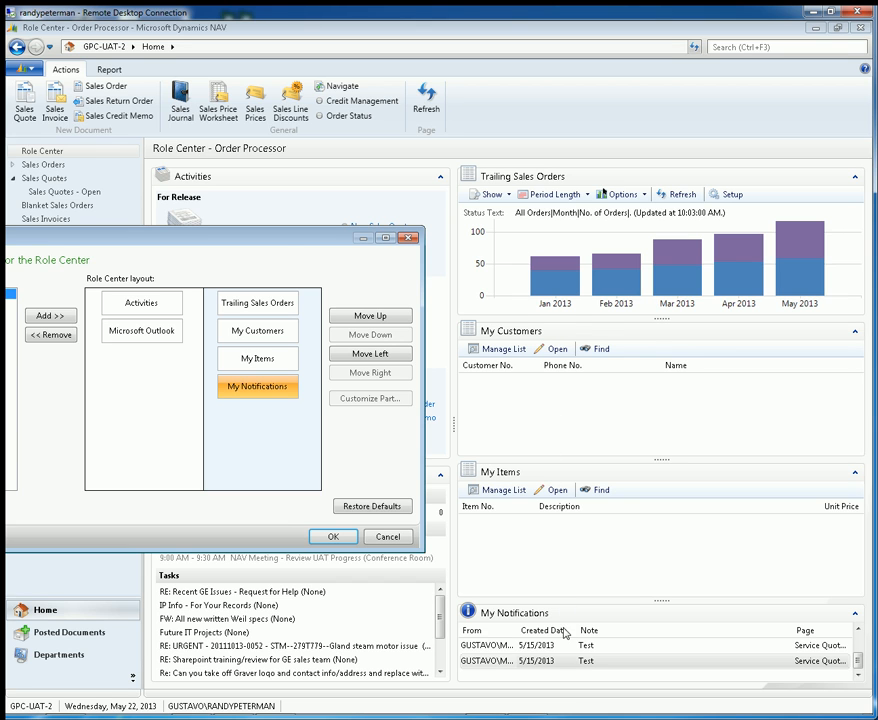
{"action": "left_click_drag", "start_coordinate": [288, 240], "coordinate": [621, 190]}
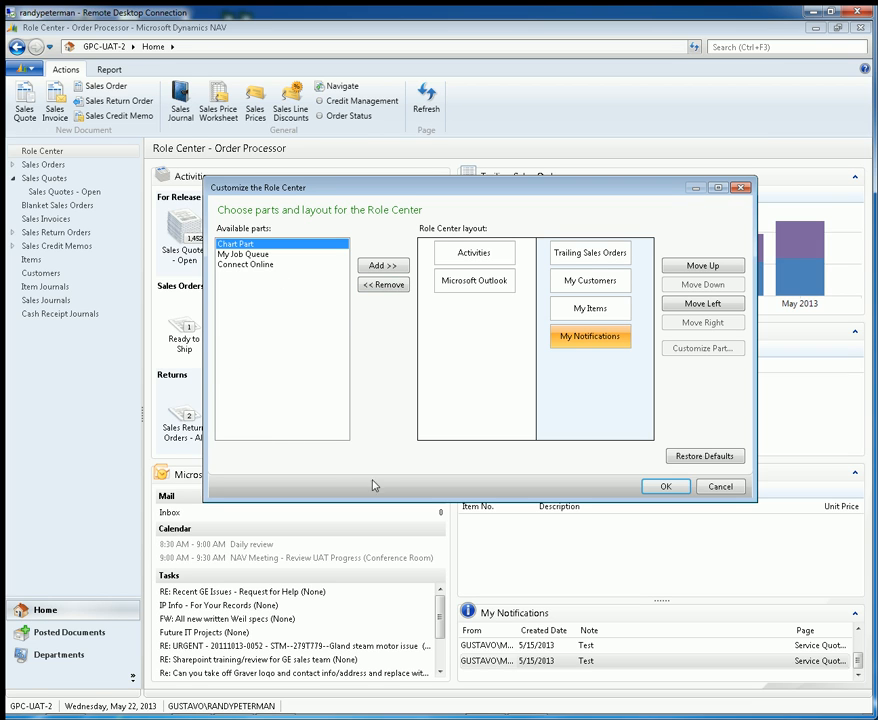
{"action": "left_click", "coordinate": [720, 487]}
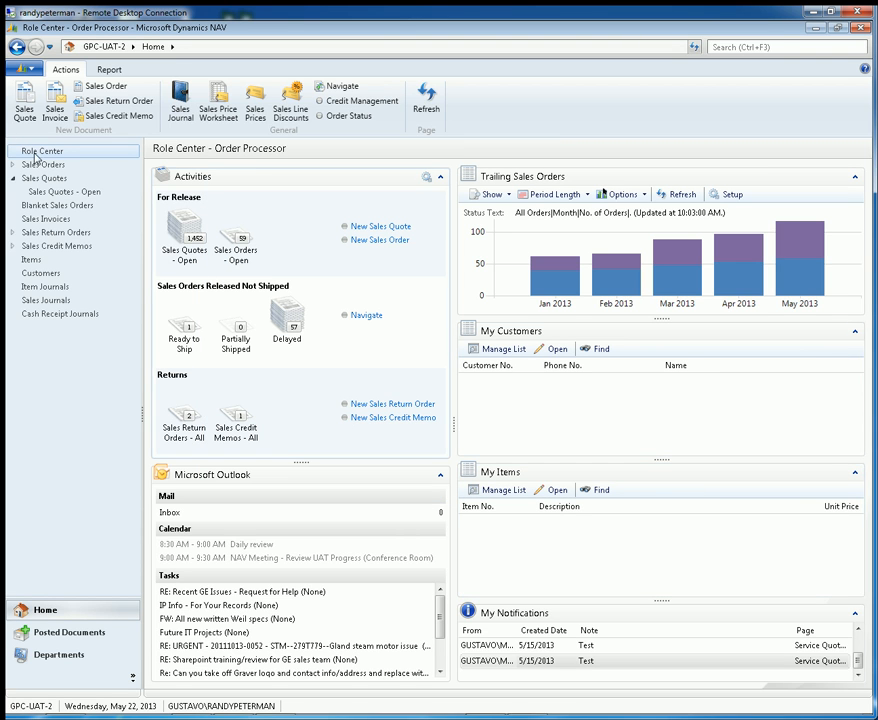
- Open the navigation pane customization and move its window slightly up over the Role Center
{"action": "left_click", "coordinate": [31, 69]}
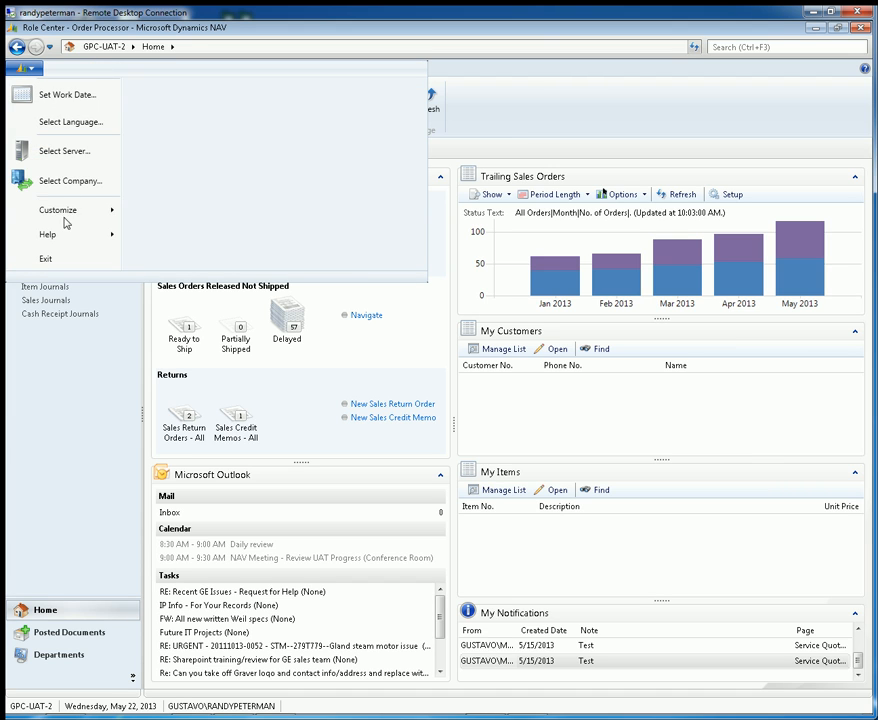
{"action": "mouse_move", "coordinate": [67, 214]}
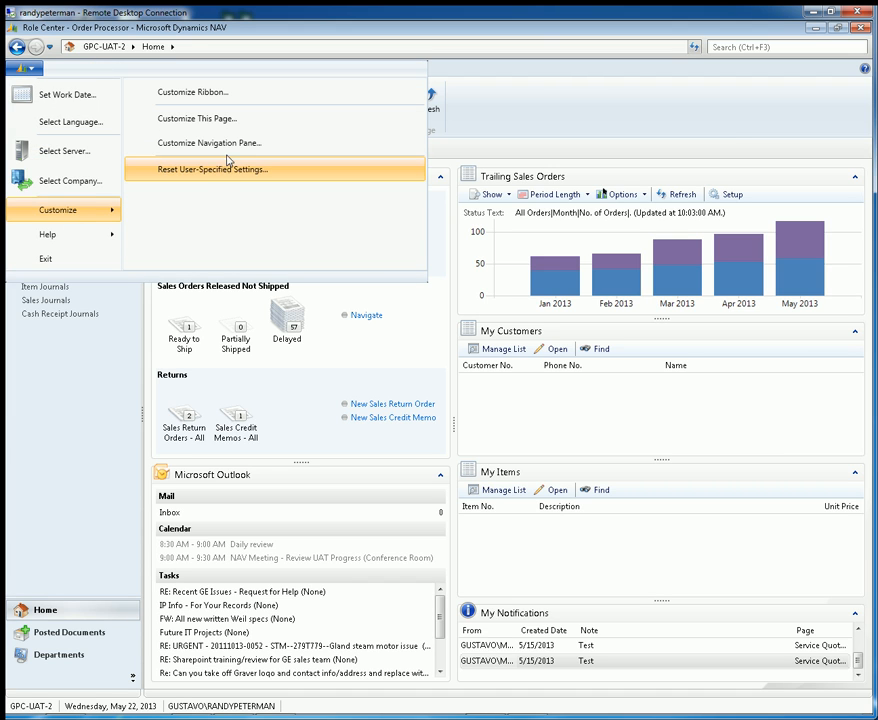
{"action": "left_click", "coordinate": [231, 145]}
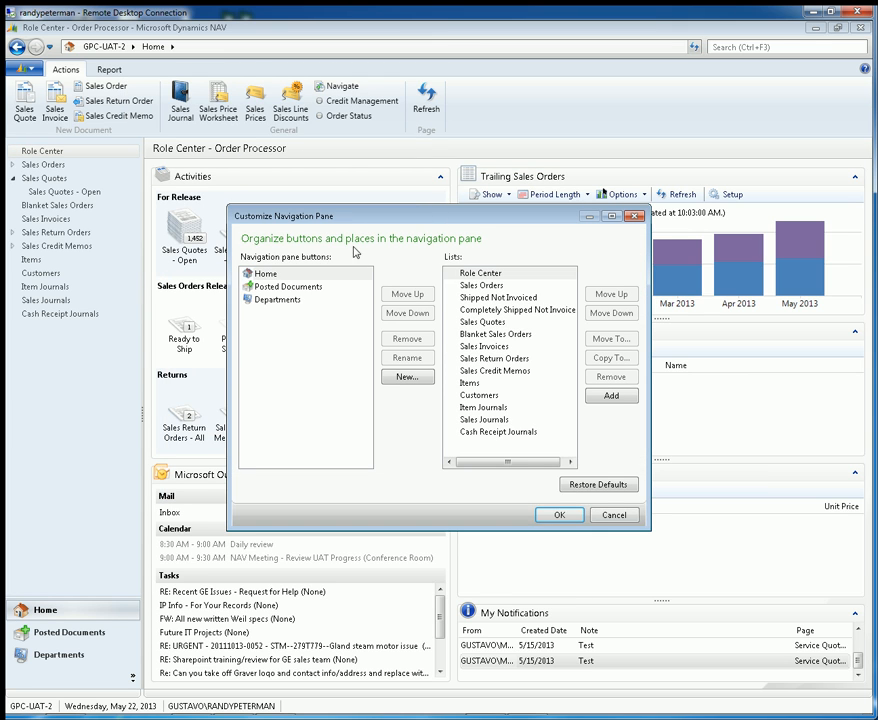
{"action": "left_click_drag", "start_coordinate": [381, 210], "coordinate": [396, 186]}
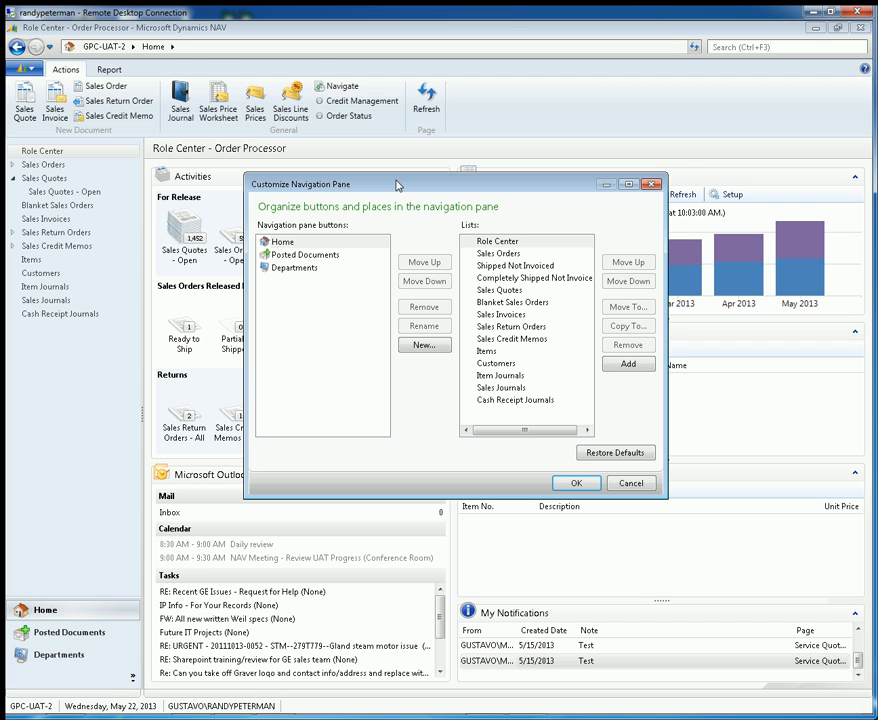
- Examine the lists under Home, comparing the move, copy and remove options for Role Center with those for Sales Orders and Customers
{"action": "left_click", "coordinate": [334, 245]}
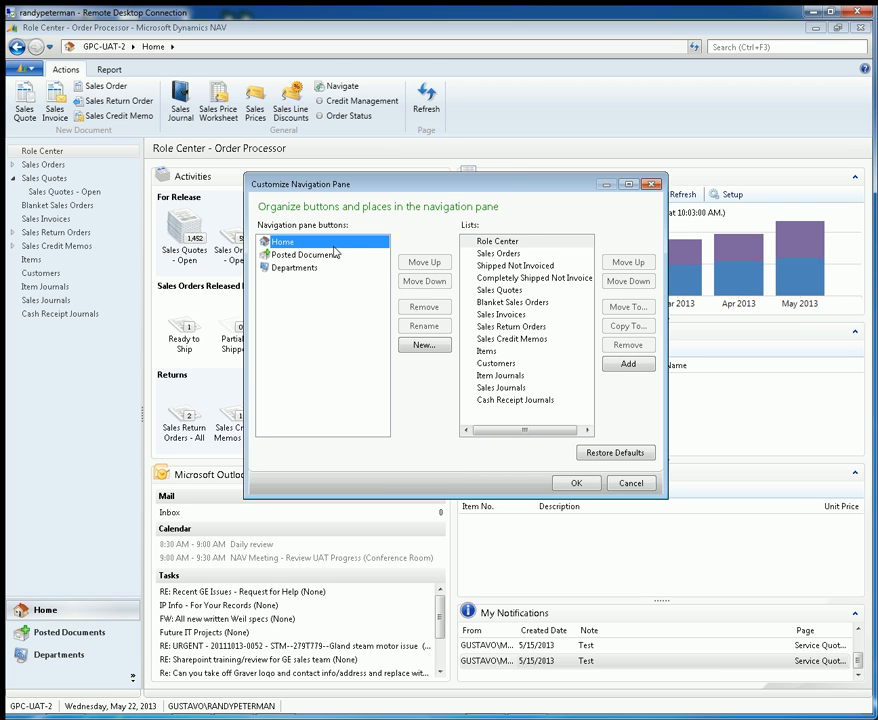
{"action": "left_click", "coordinate": [517, 255]}
{"action": "left_click", "coordinate": [516, 266]}
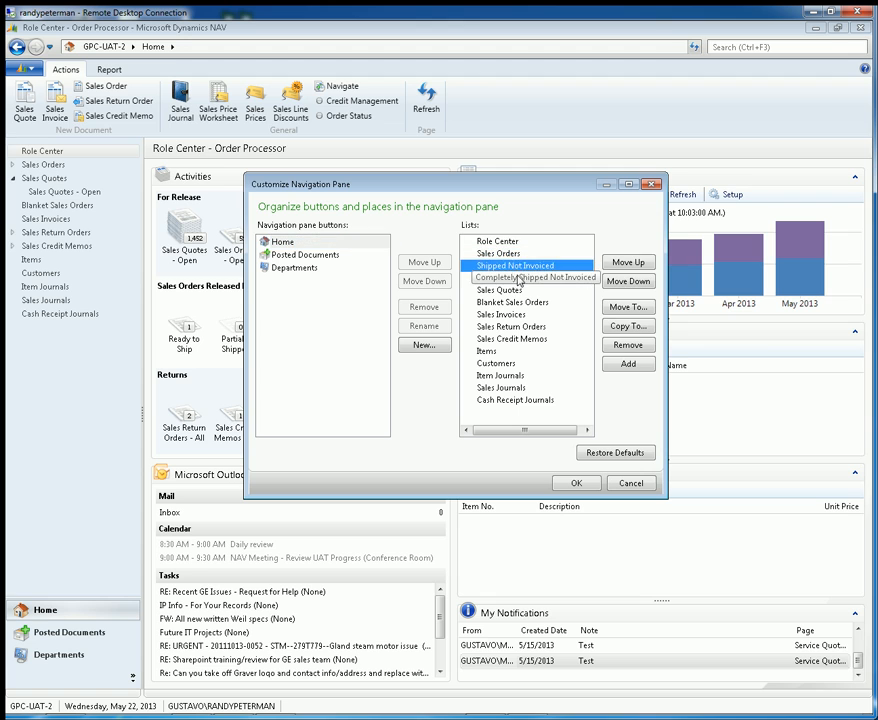
{"action": "left_click", "coordinate": [518, 279]}
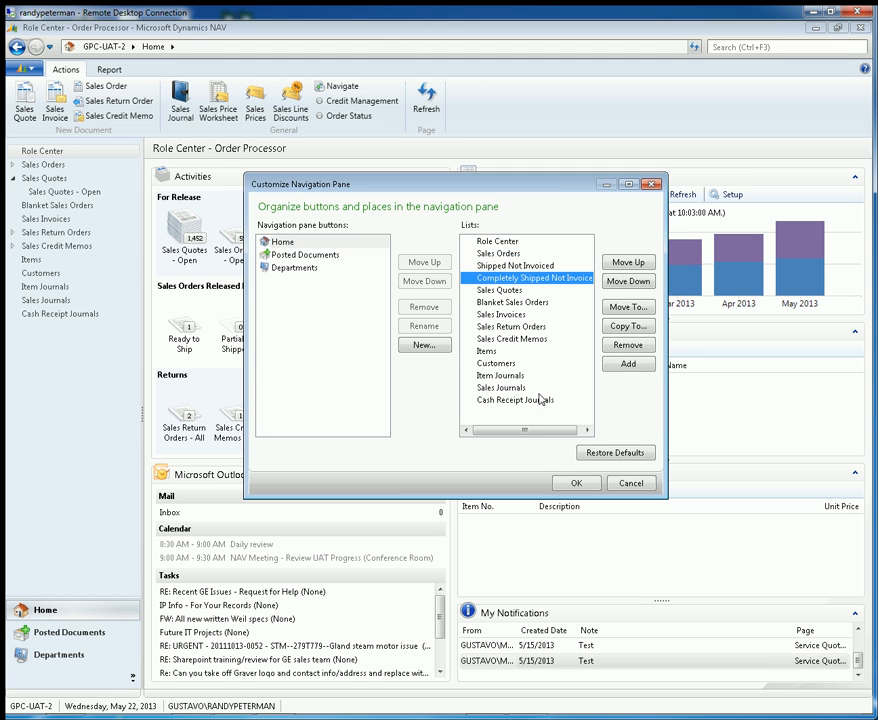
{"action": "left_click", "coordinate": [512, 242]}
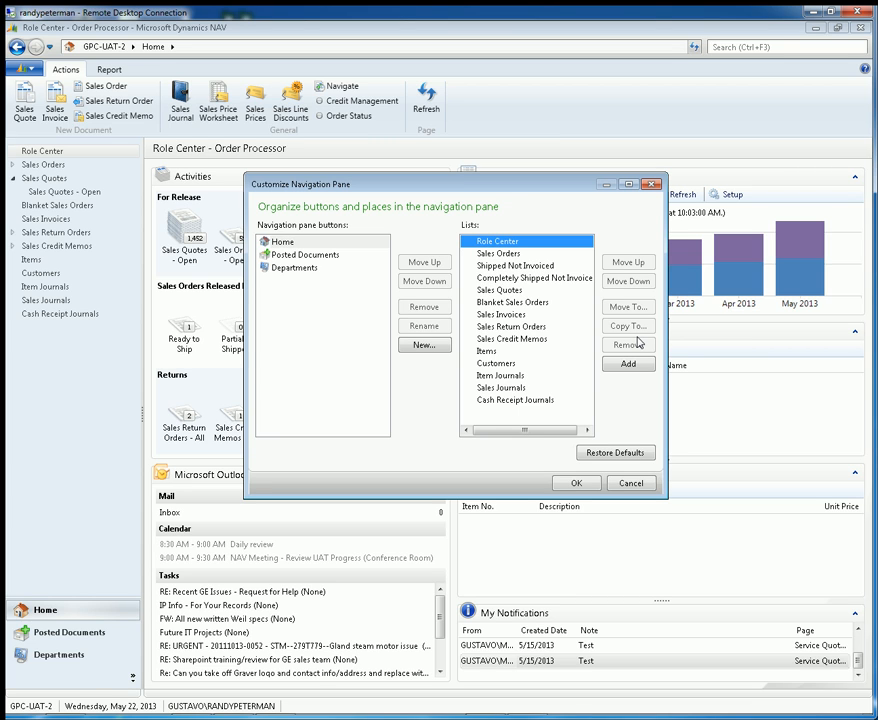
{"action": "left_click", "coordinate": [565, 254]}
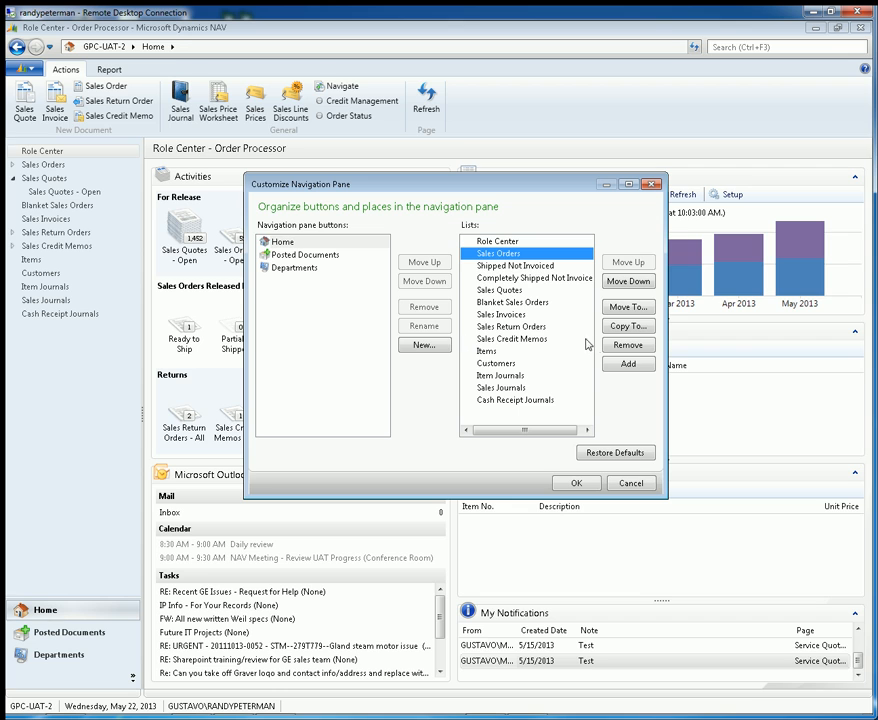
{"action": "left_click", "coordinate": [520, 278]}
{"action": "left_click", "coordinate": [522, 364]}
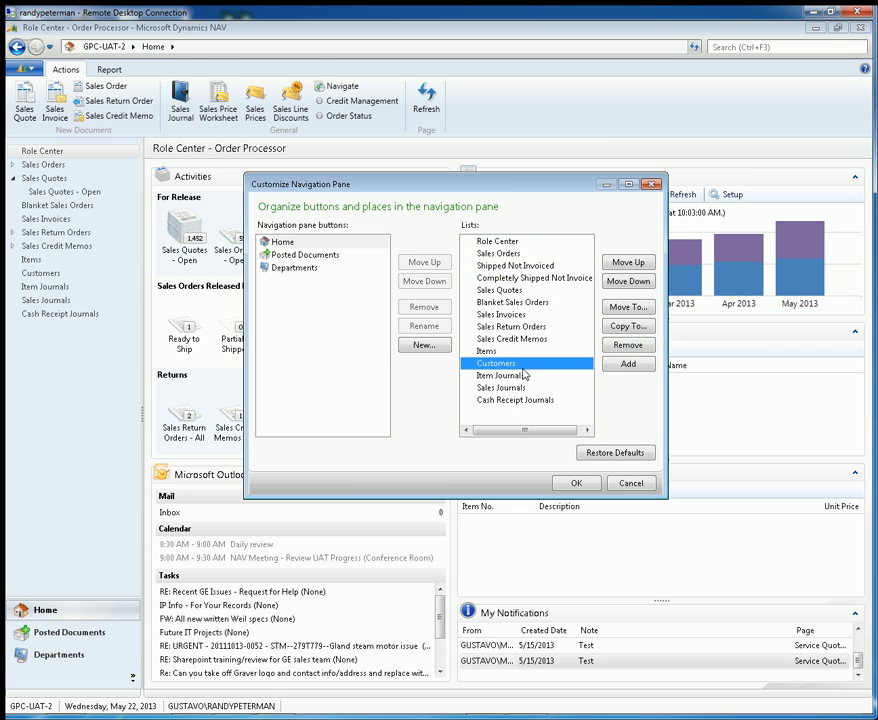
{"action": "left_click", "coordinate": [519, 245]}
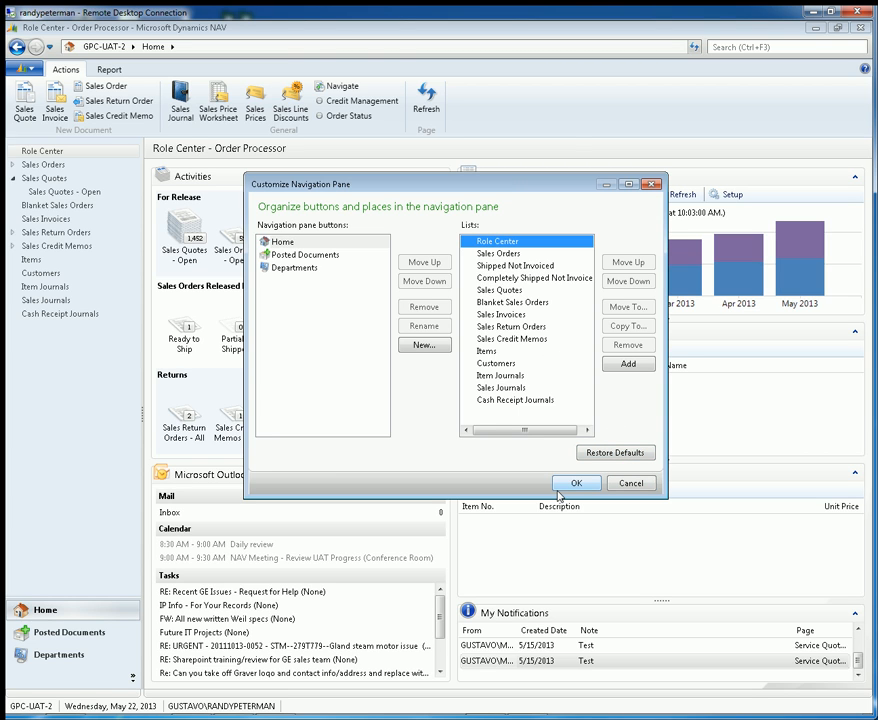
- Examine the lists under Posted Documents and Departments, including the Financial Management branch, and close the navigation pane customization without saving
{"action": "left_click", "coordinate": [287, 243]}
{"action": "left_click", "coordinate": [284, 256]}
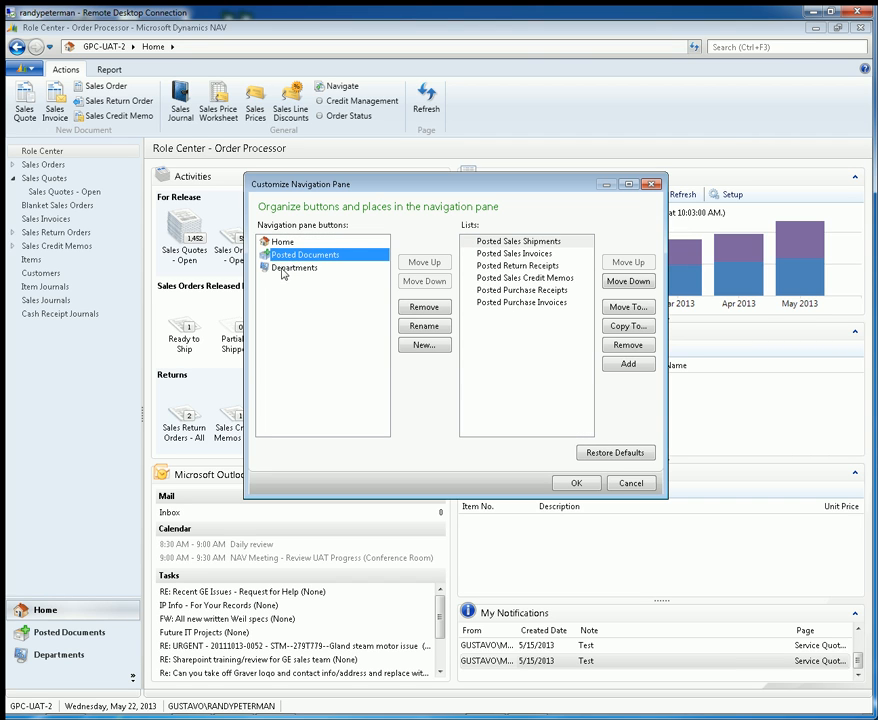
{"action": "left_click", "coordinate": [285, 269]}
{"action": "left_click", "coordinate": [282, 244]}
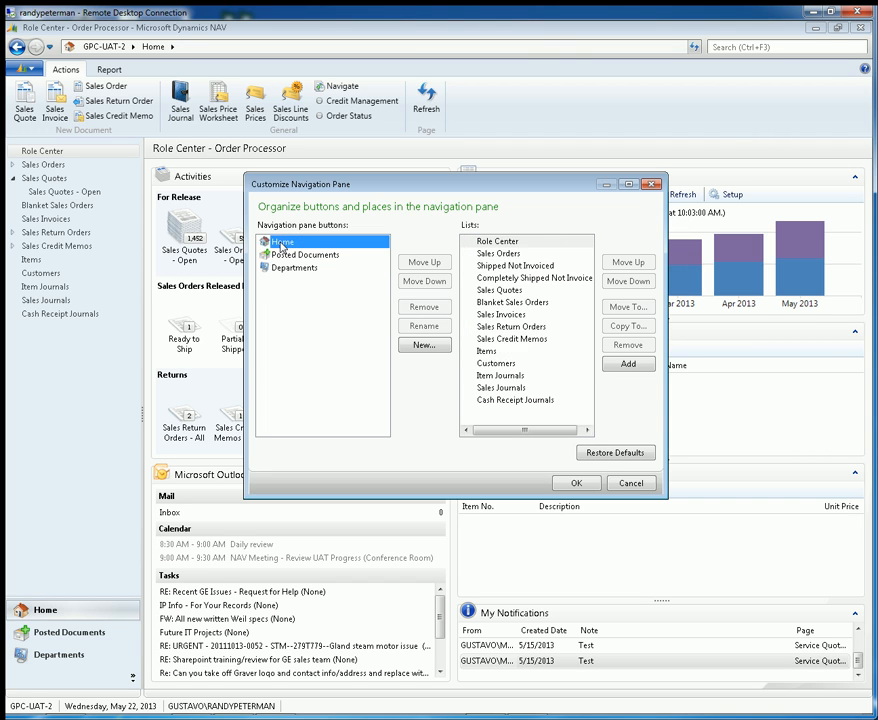
{"action": "left_click", "coordinate": [280, 255]}
{"action": "left_click", "coordinate": [287, 268]}
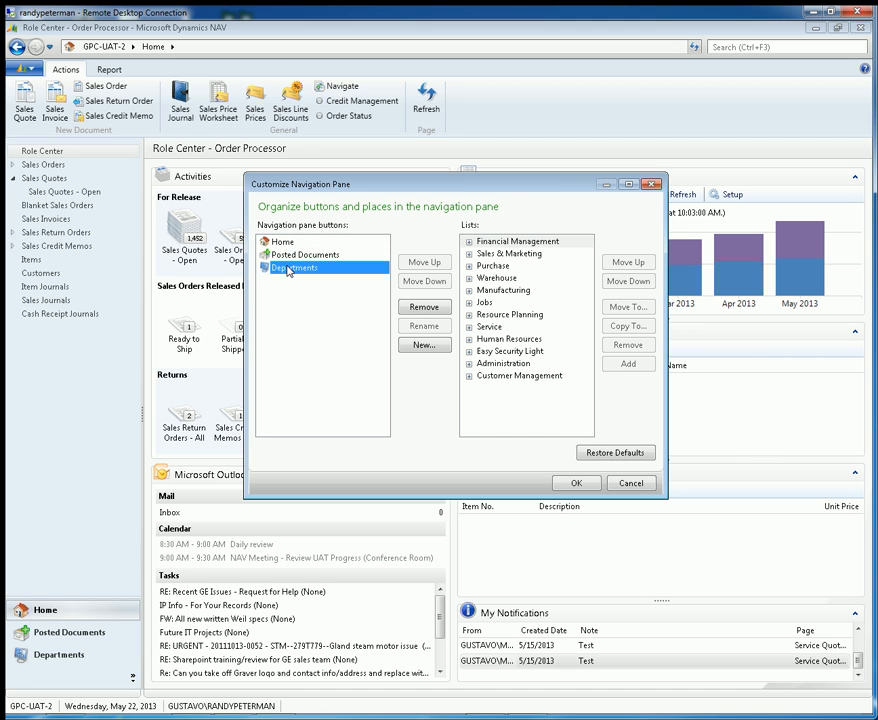
{"action": "left_click", "coordinate": [468, 242]}
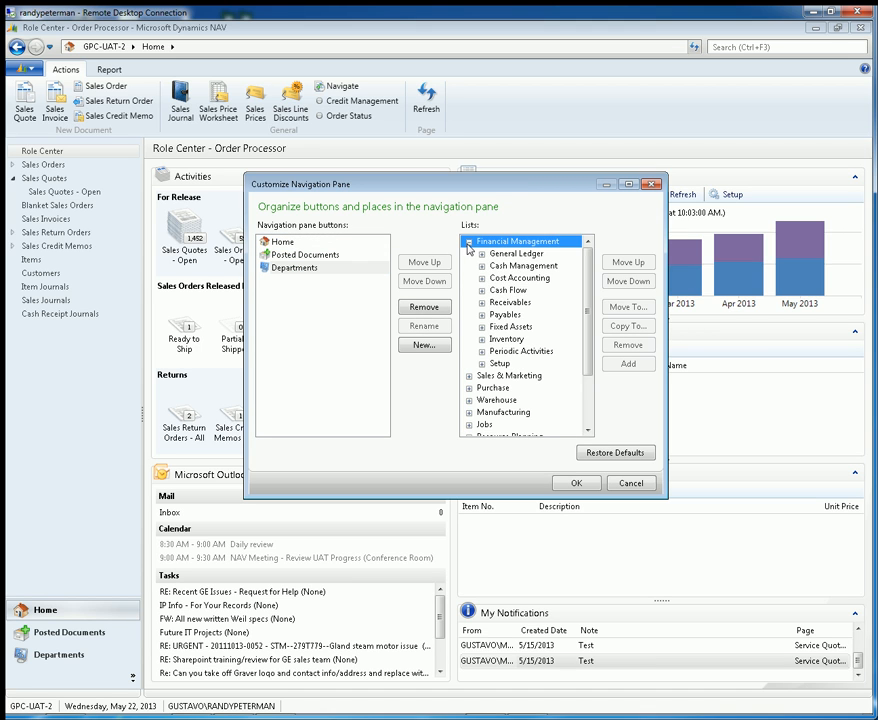
{"action": "left_click", "coordinate": [468, 242]}
{"action": "left_click", "coordinate": [282, 255]}
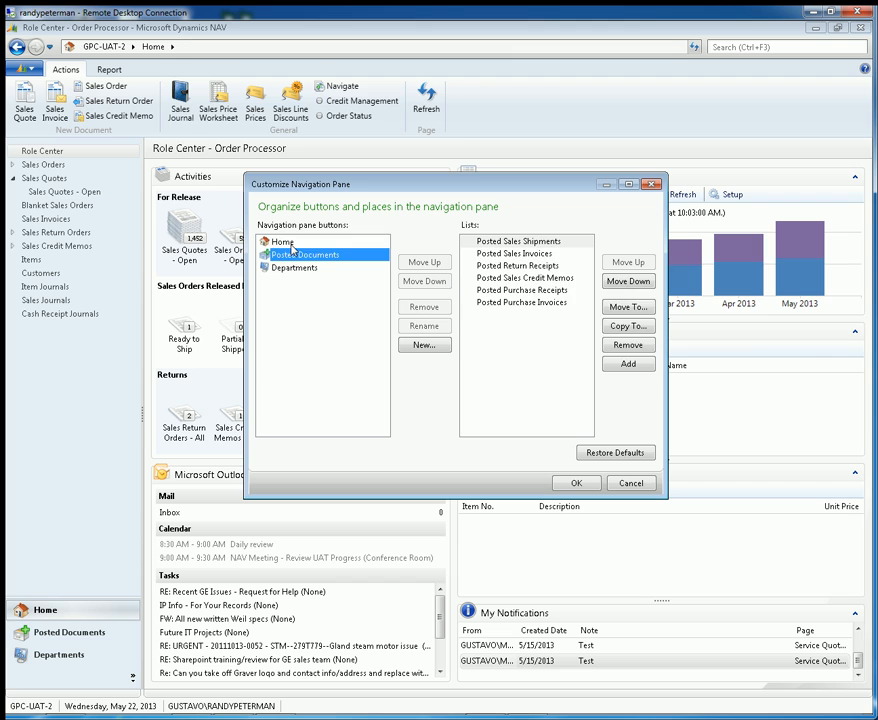
{"action": "left_click", "coordinate": [282, 242]}
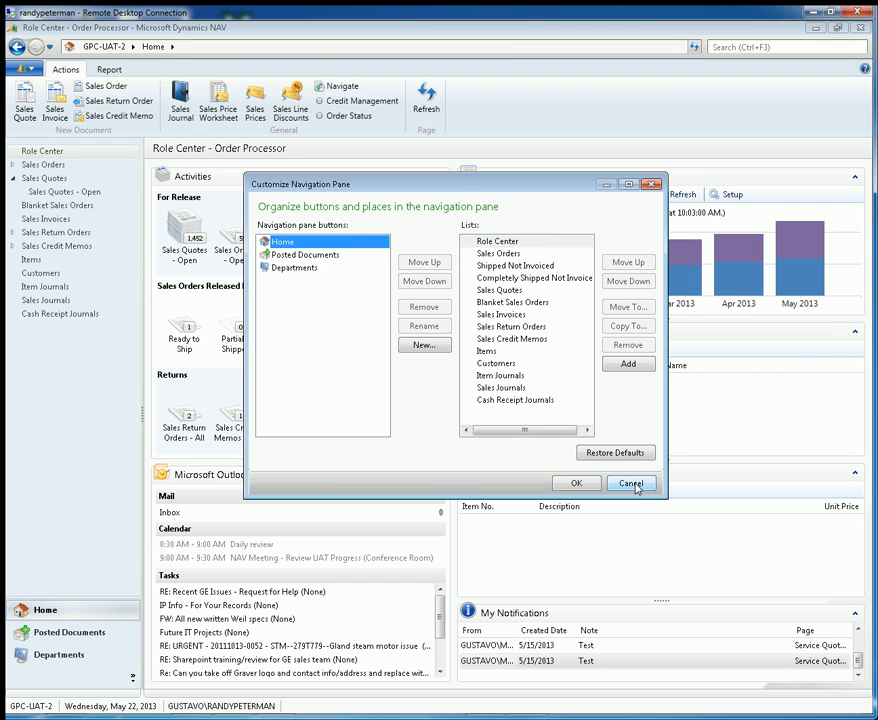
{"action": "left_click", "coordinate": [632, 484]}
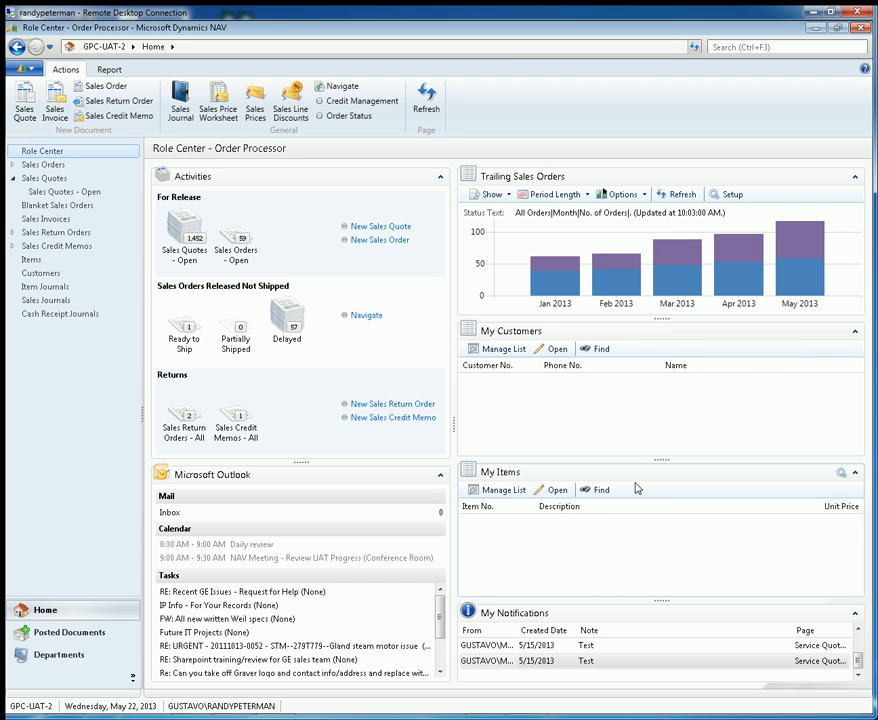